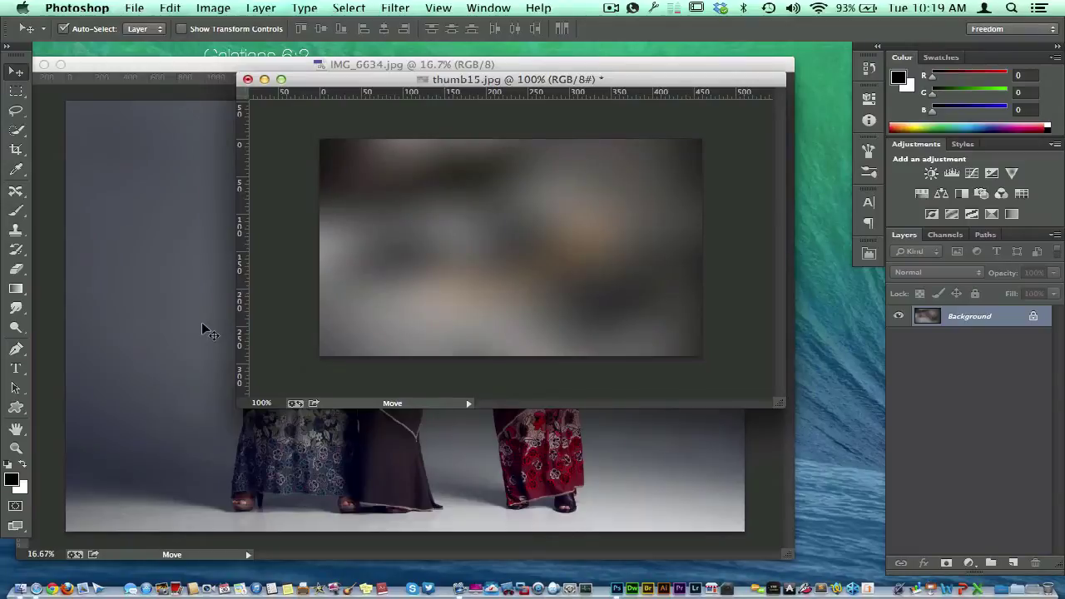
# Step: Marquee-select, then deselect, the full group photo and the whole thumbnail canvas to compare them
pyautogui.press('super+w')
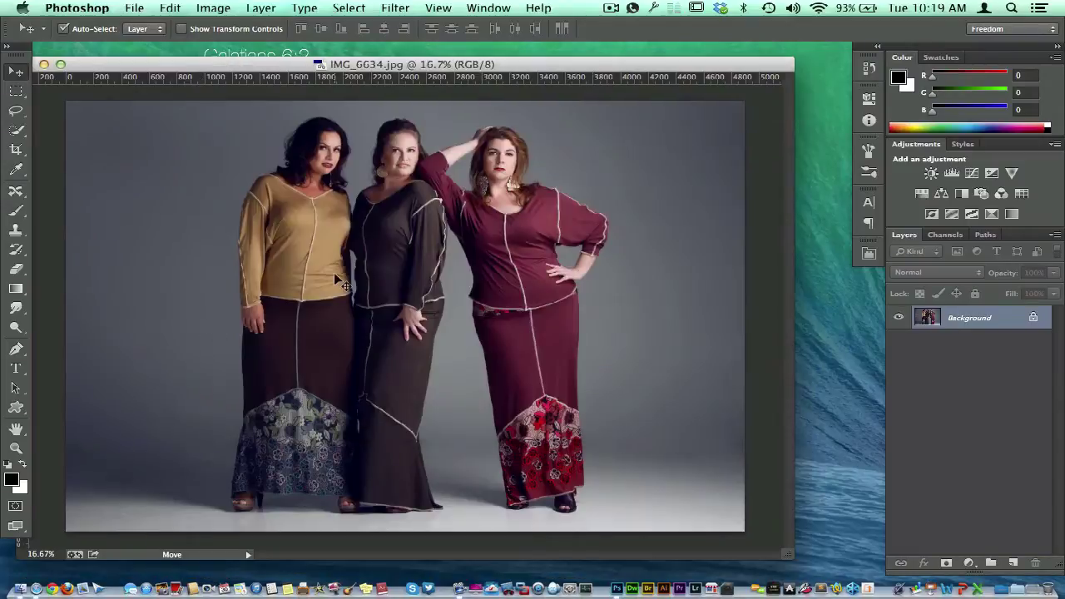
pyautogui.click(17, 92)
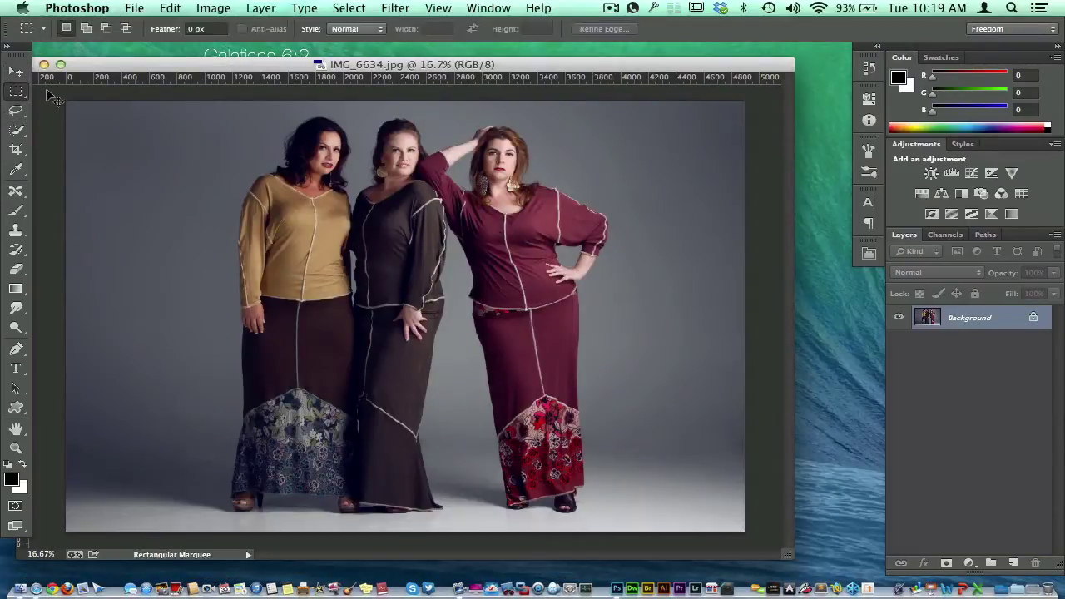
pyautogui.moveTo(53, 94); pyautogui.dragTo(797, 540)
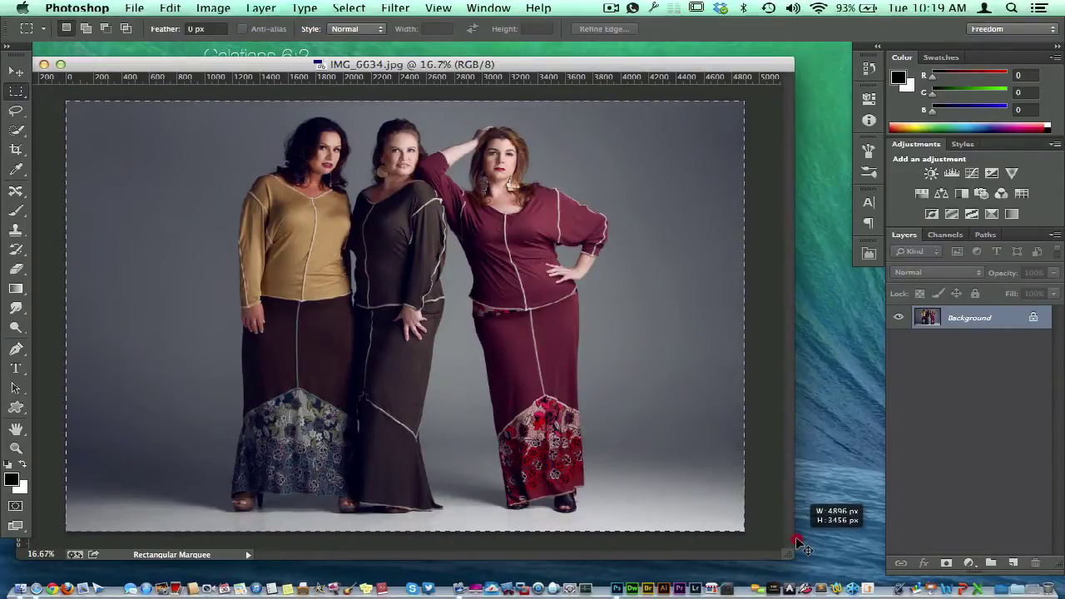
pyautogui.press('super+d')
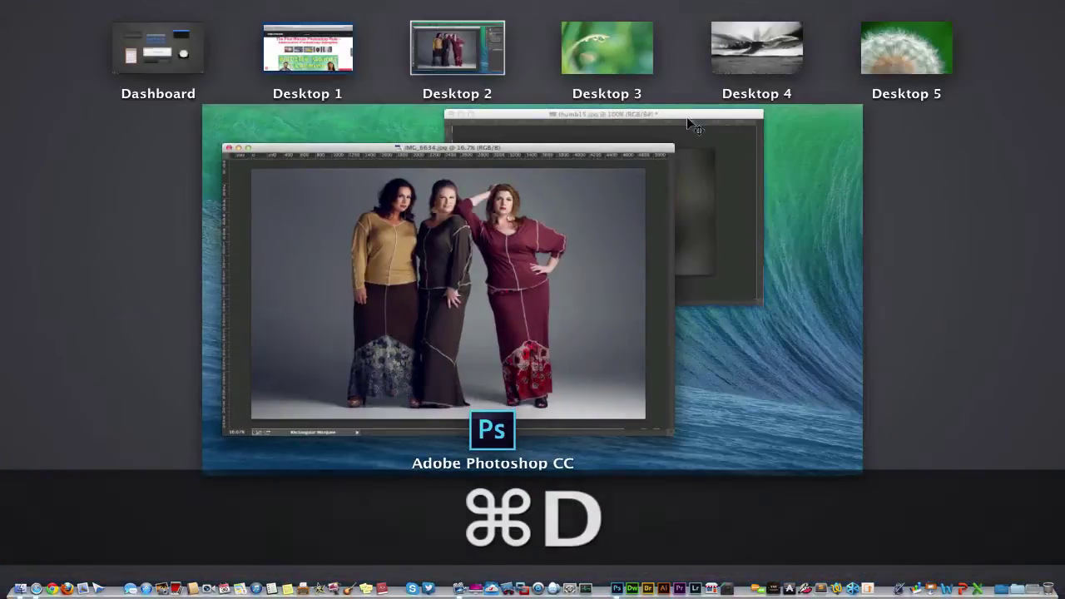
pyautogui.click(714, 154)
pyautogui.moveTo(308, 133); pyautogui.dragTo(735, 356)
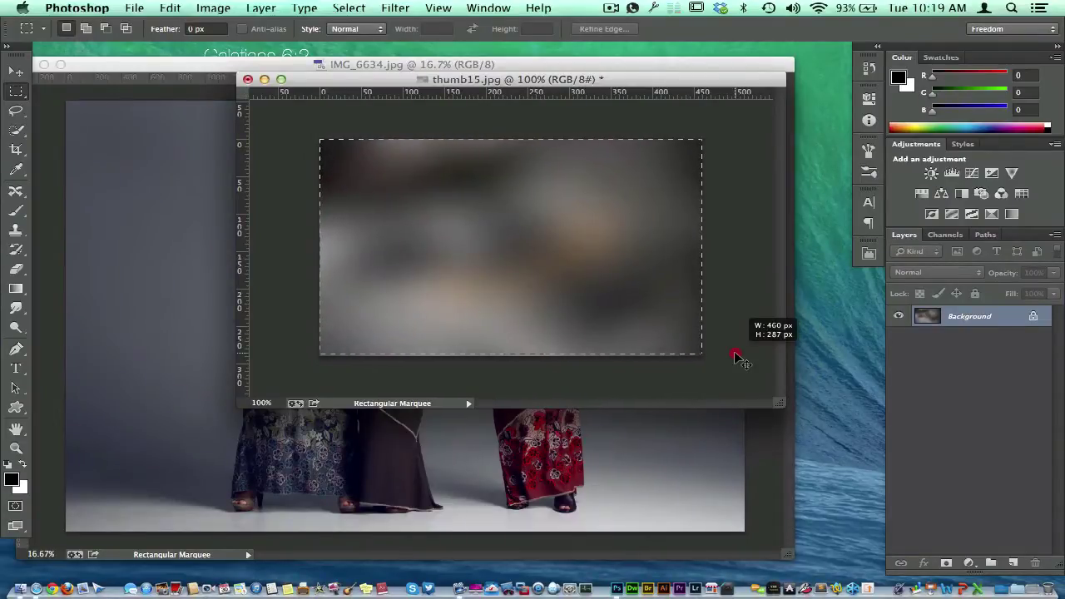
pyautogui.moveTo(737, 358); pyautogui.dragTo(736, 358)
pyautogui.press('super+d')
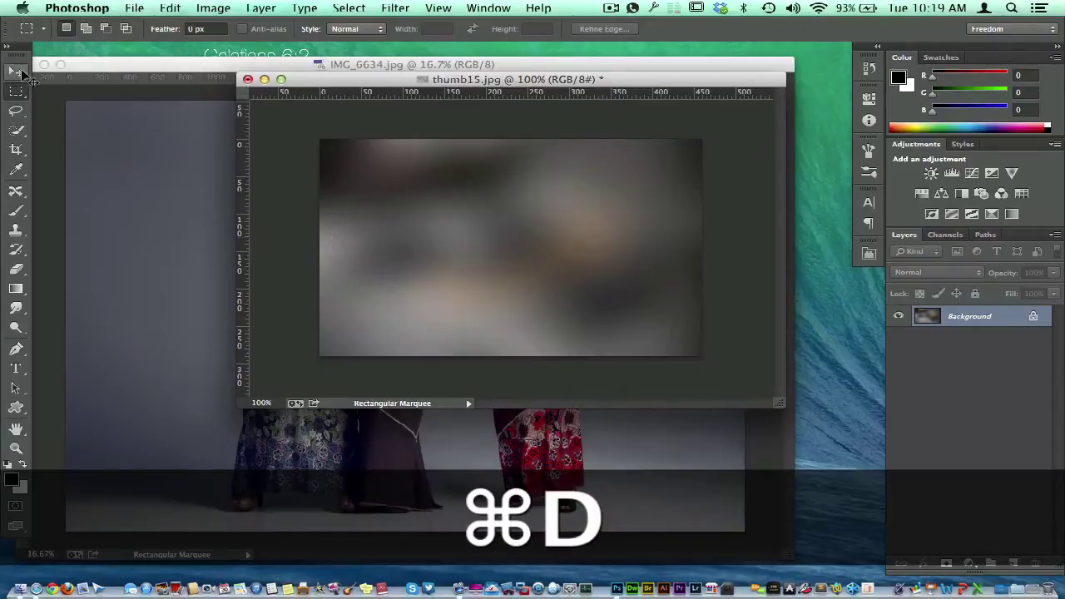
# Step: Drag the group photo into thumb15 as a new layer and convert it to a smart object
pyautogui.click(15, 71)
pyautogui.click(106, 133)
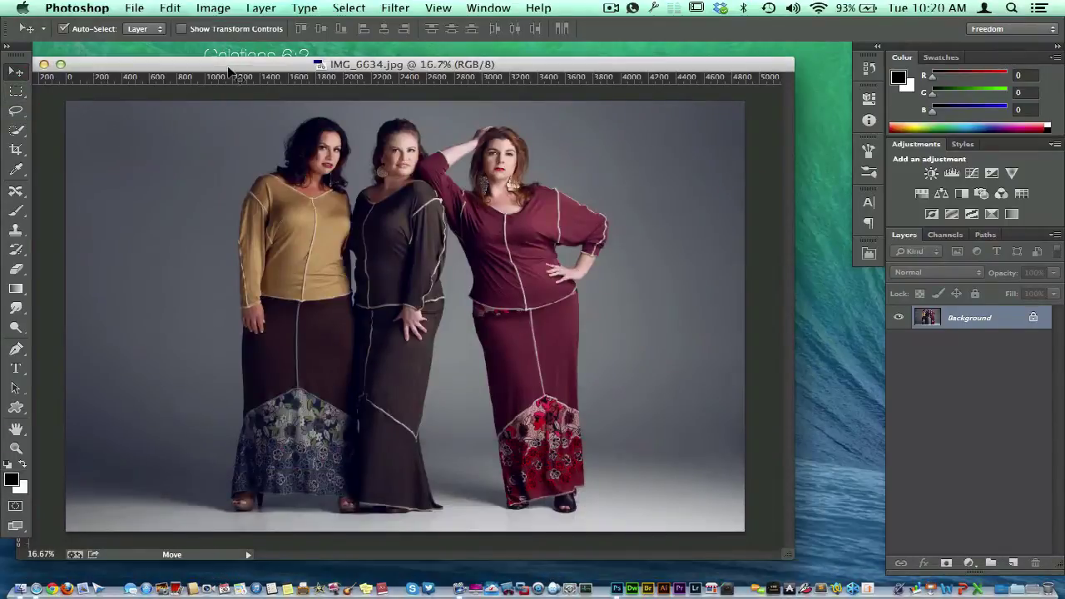
pyautogui.moveTo(232, 63); pyautogui.dragTo(287, 223)
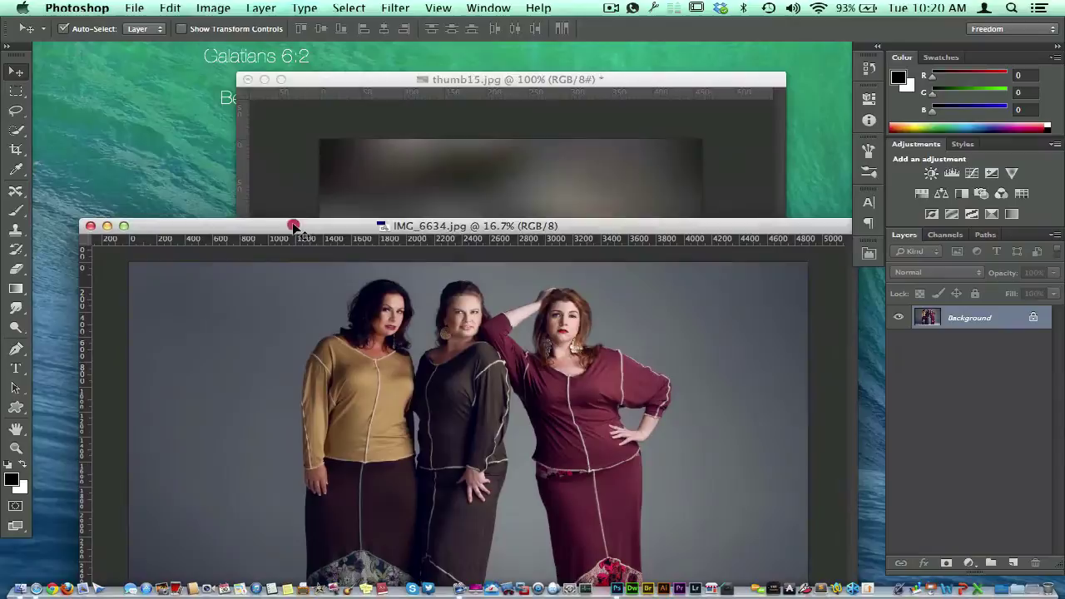
pyautogui.moveTo(295, 329); pyautogui.dragTo(408, 176)
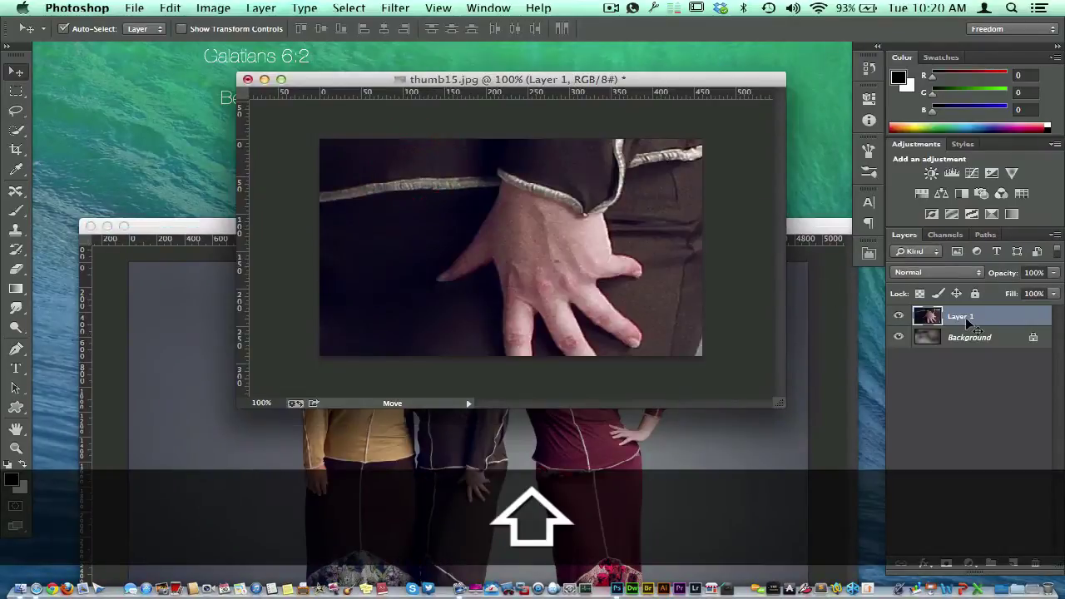
pyautogui.rightClick(1010, 319)
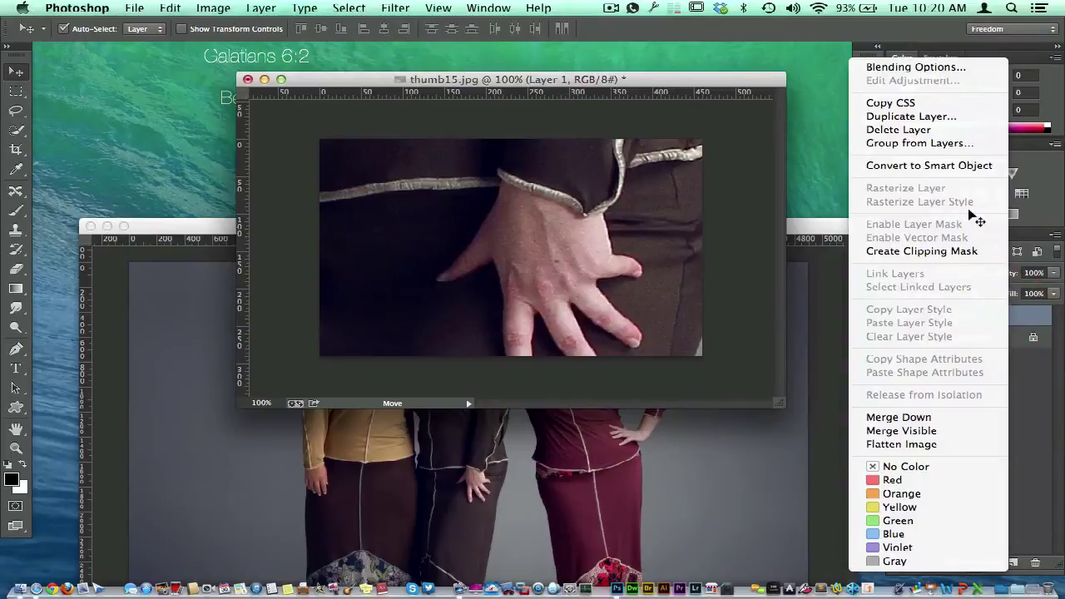
pyautogui.click(929, 166)
# Step: Scale the photo layer down proportionally to fill the thumbnail, leaving narrow side edges
pyautogui.press('super+t')
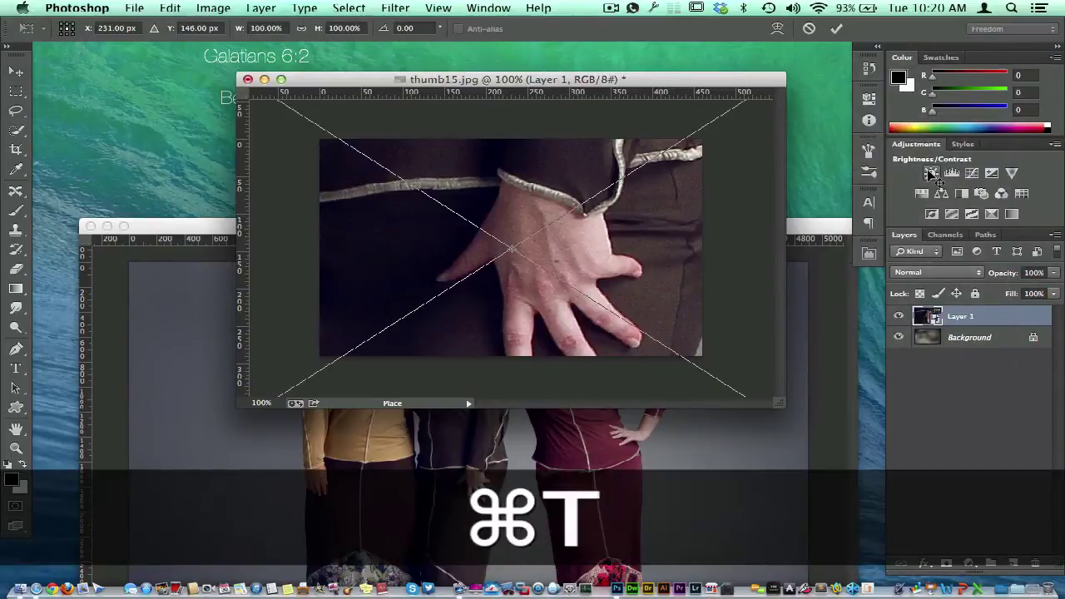
pyautogui.press('super+0')
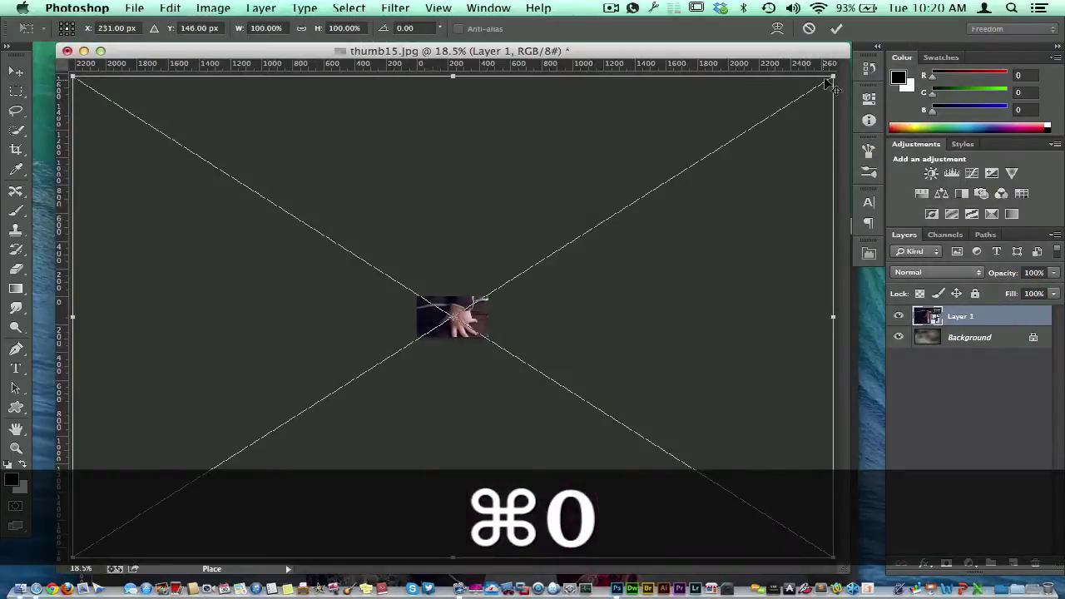
pyautogui.moveTo(835, 80); pyautogui.dragTo(486, 295)
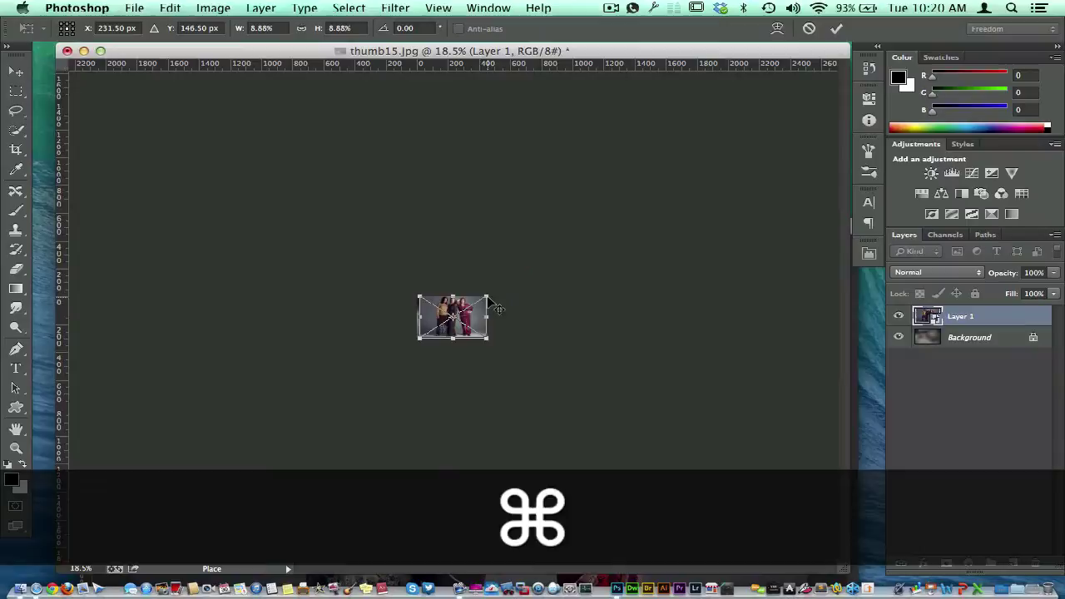
pyautogui.press('super+1')
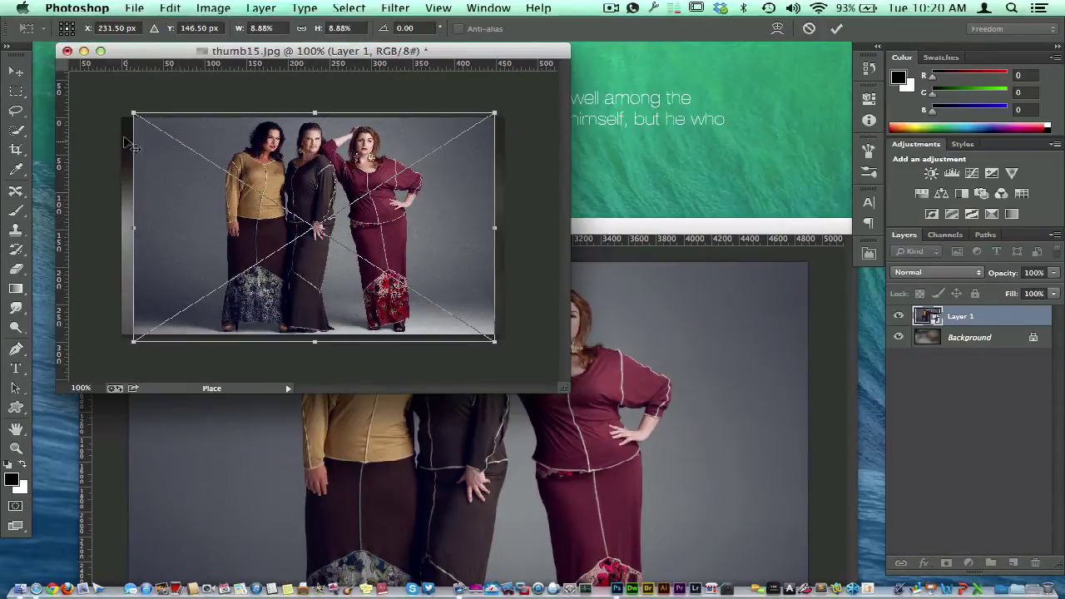
pyautogui.press('Return')
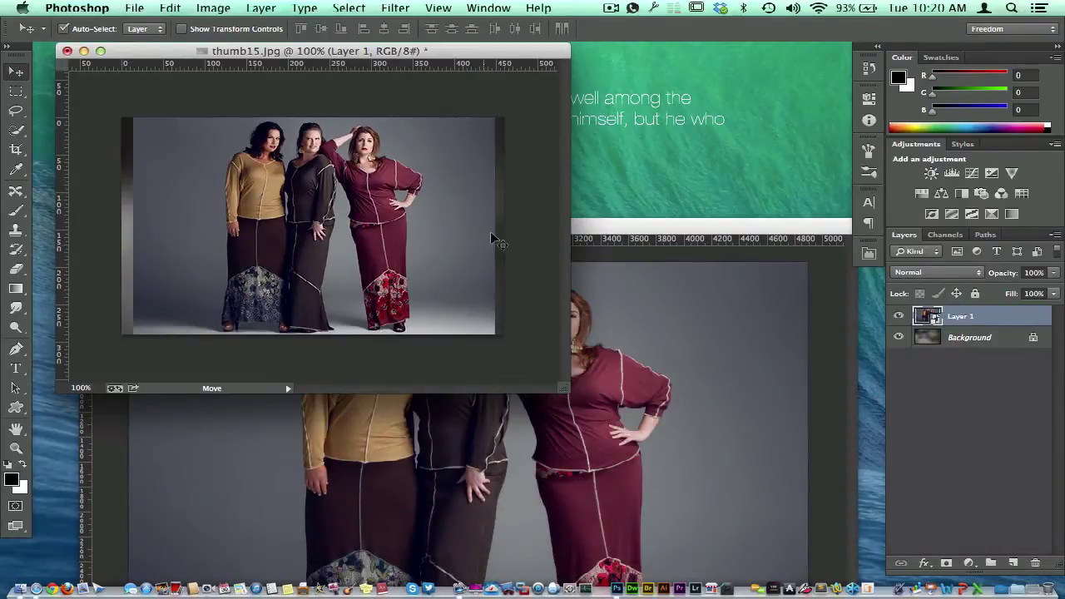
pyautogui.click(728, 375)
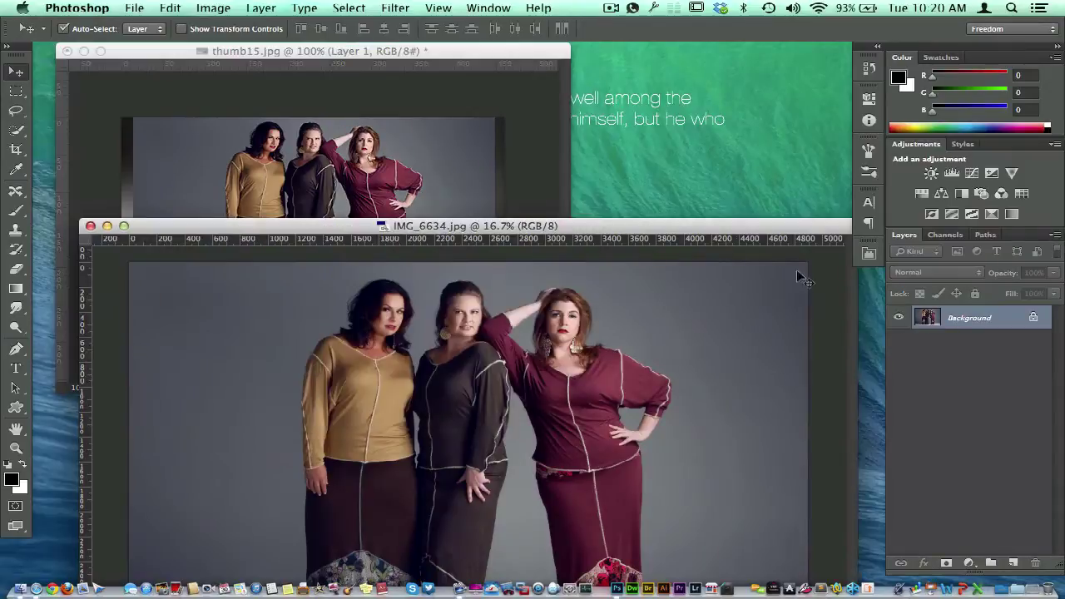
# Step: Close the original IMG_6634 group photo and move the thumb15 window toward the centre
pyautogui.click(537, 197)
pyautogui.click(628, 257)
pyautogui.click(89, 225)
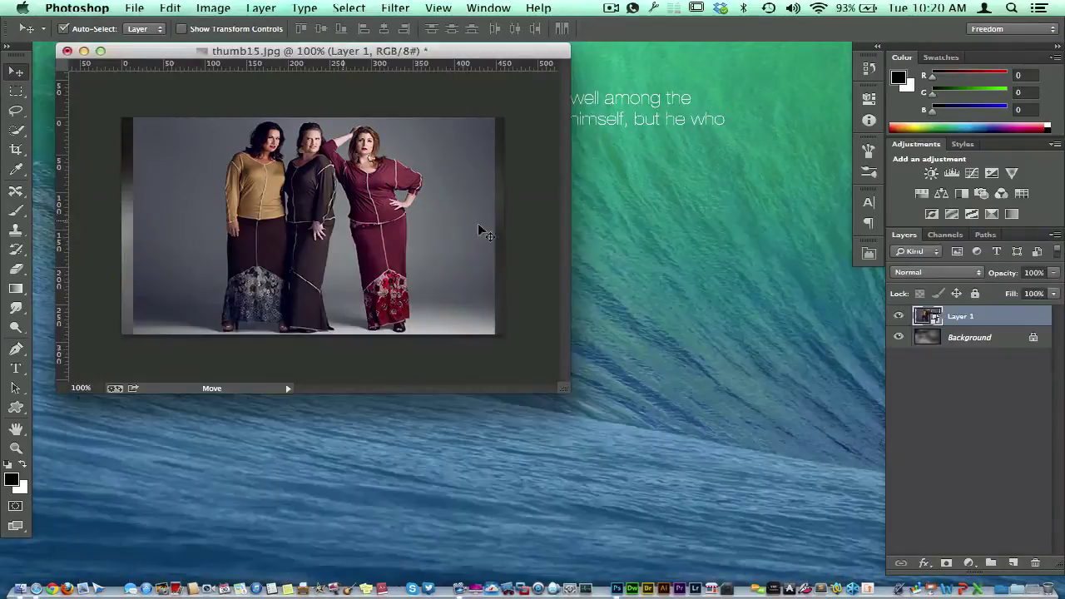
pyautogui.moveTo(549, 52); pyautogui.dragTo(707, 89)
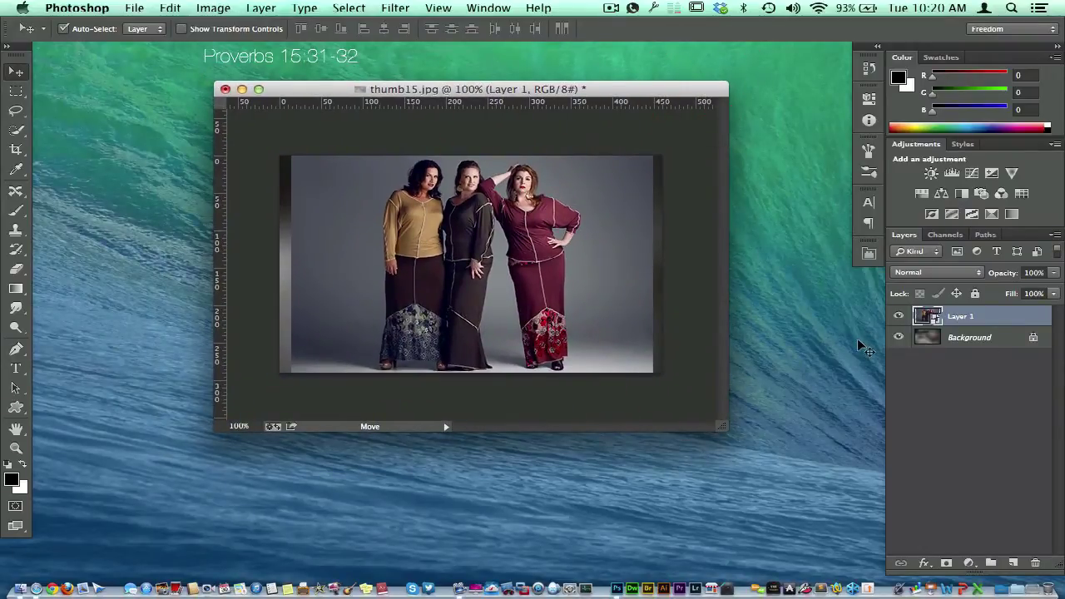
# Step: Rasterize Layer 1 into ordinary pixels
pyautogui.rightClick(990, 321)
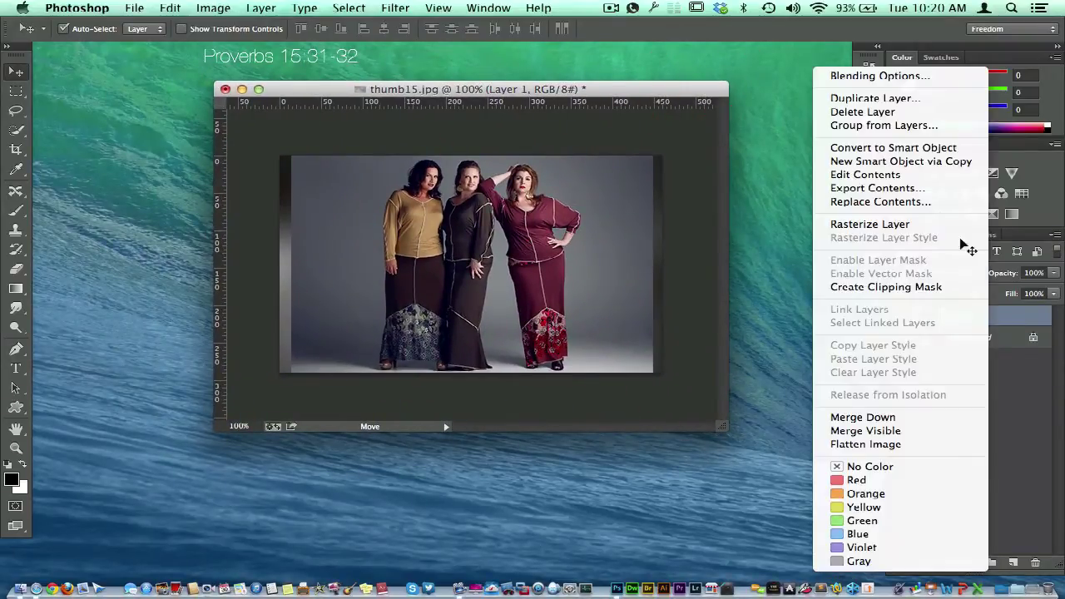
pyautogui.click(922, 233)
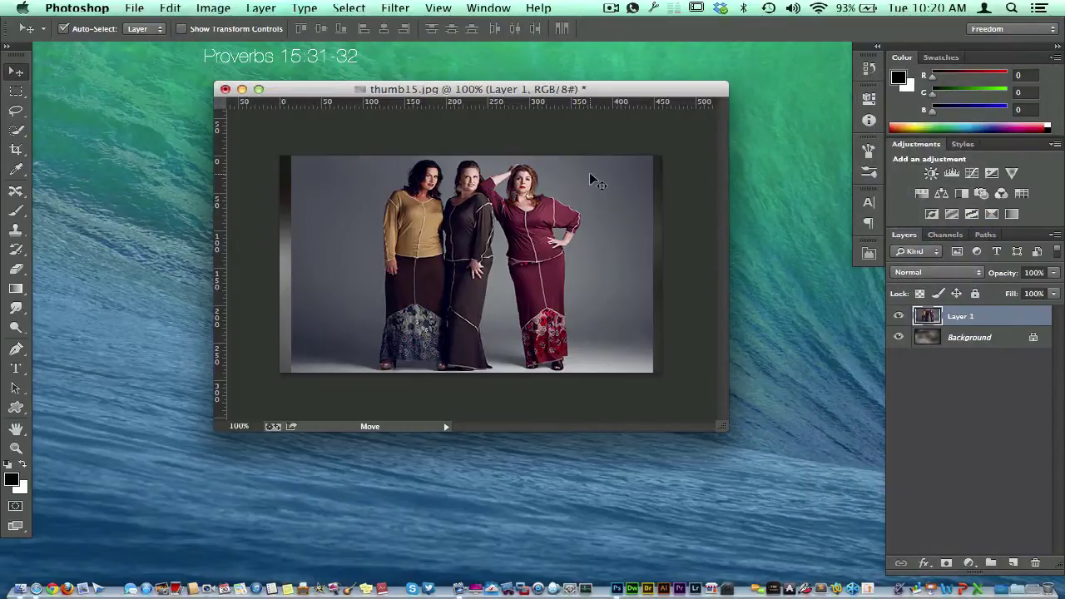
pyautogui.click(16, 92)
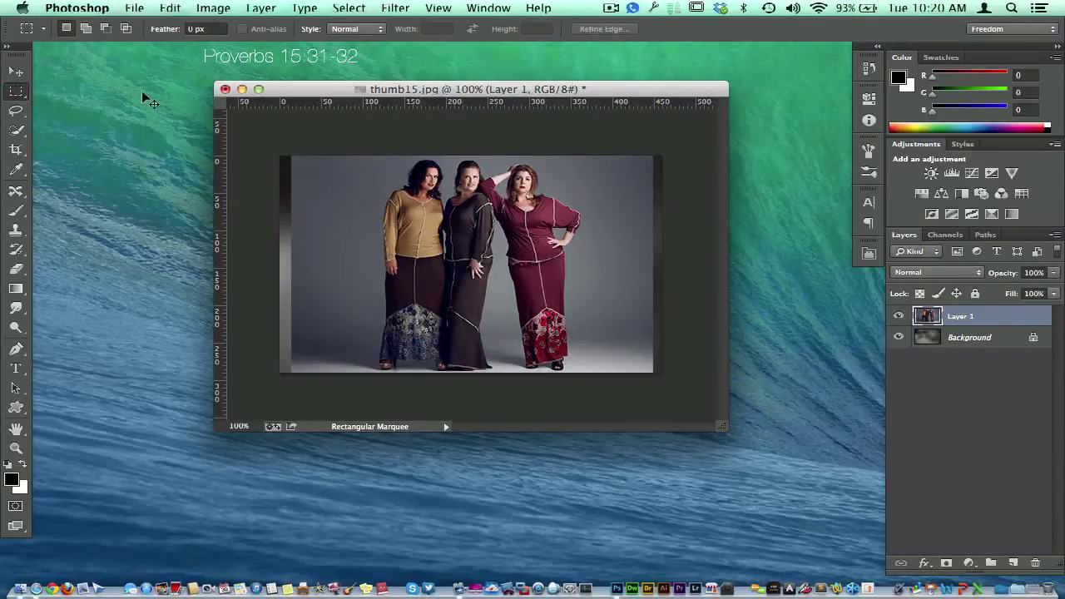
# Step: Marquee the left grey background strip and Free Transform it out to the canvas's left edge
pyautogui.click(16, 110)
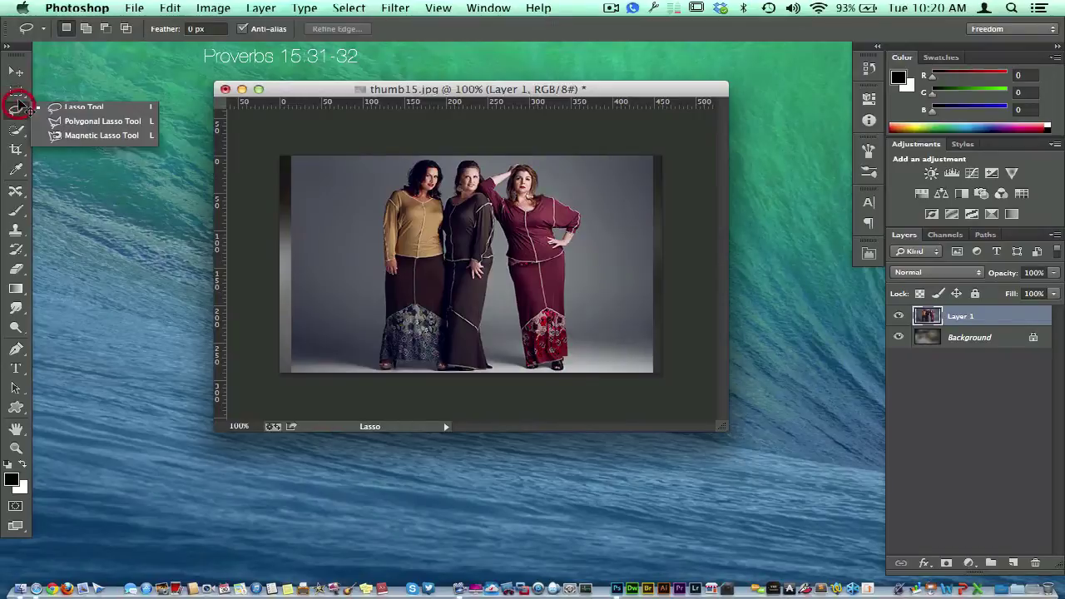
pyautogui.moveTo(16, 90); pyautogui.dragTo(88, 89)
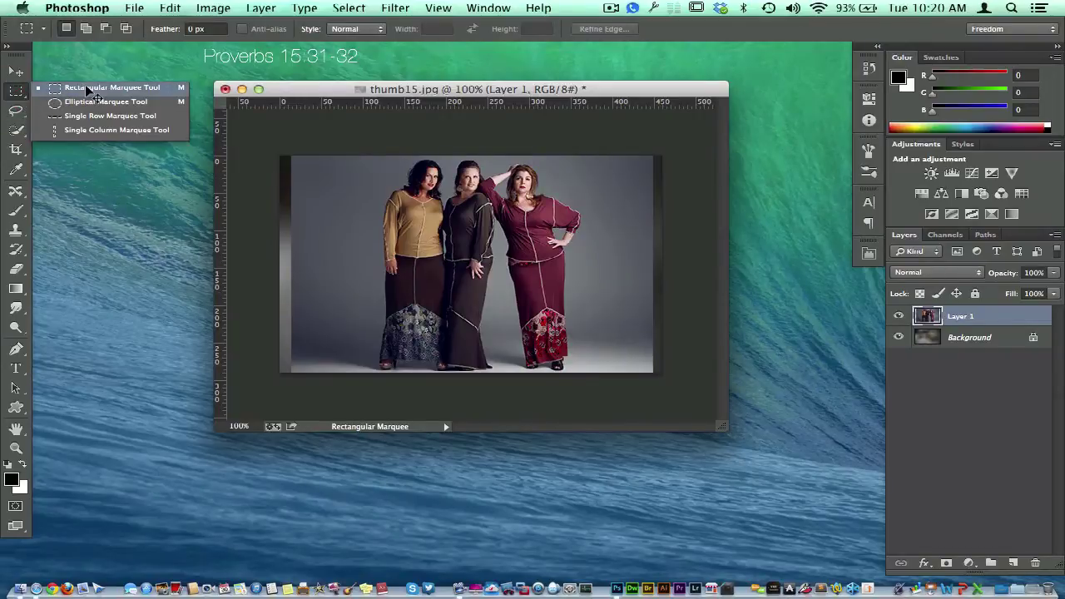
pyautogui.click(280, 137)
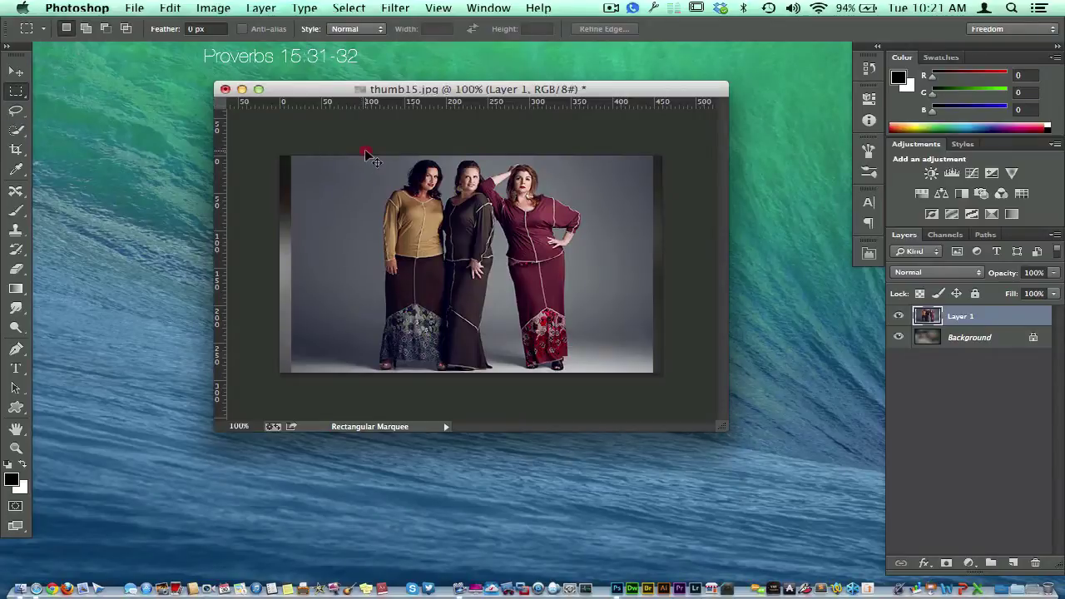
pyautogui.moveTo(366, 155)
pyautogui.mouseDown()
pyautogui.moveTo(364, 359)
pyautogui.moveTo(349, 380)
pyautogui.moveTo(296, 391)
pyautogui.mouseUp()
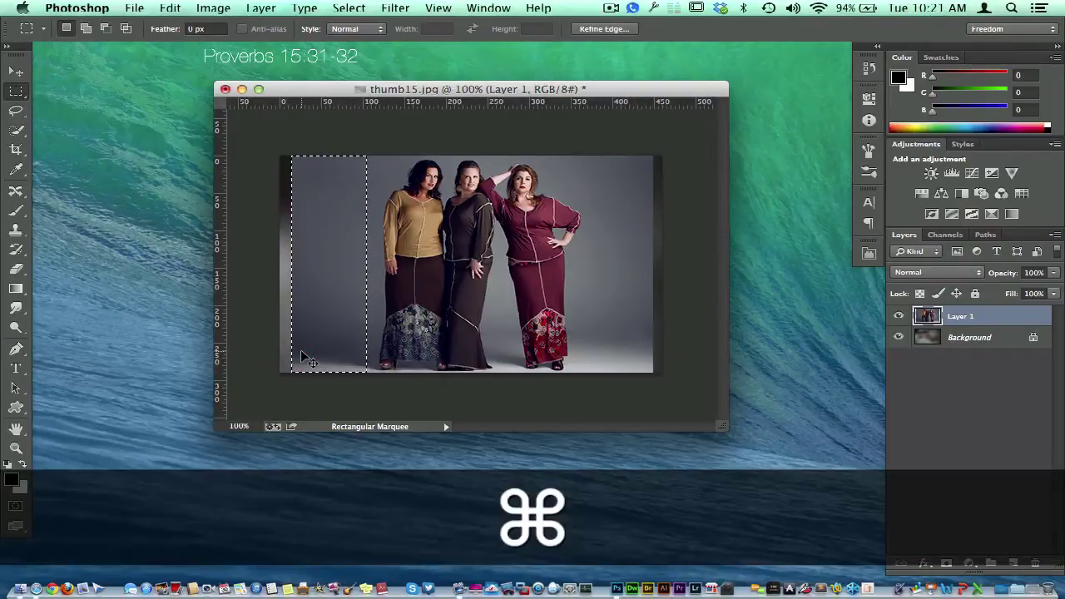
pyautogui.press('super+t')
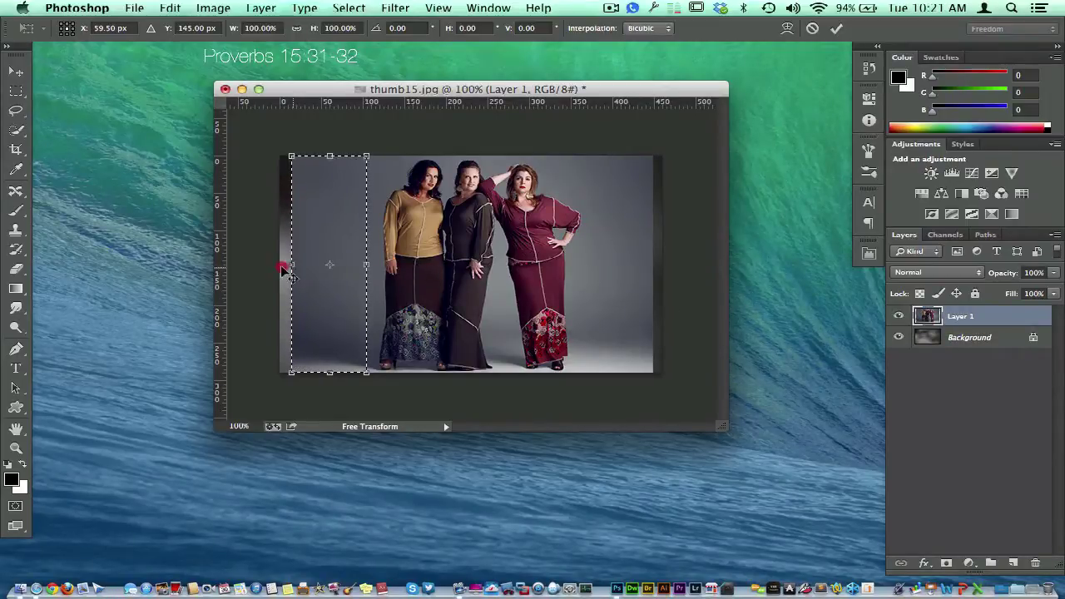
pyautogui.moveTo(291, 266); pyautogui.dragTo(263, 266)
pyautogui.press('Return')
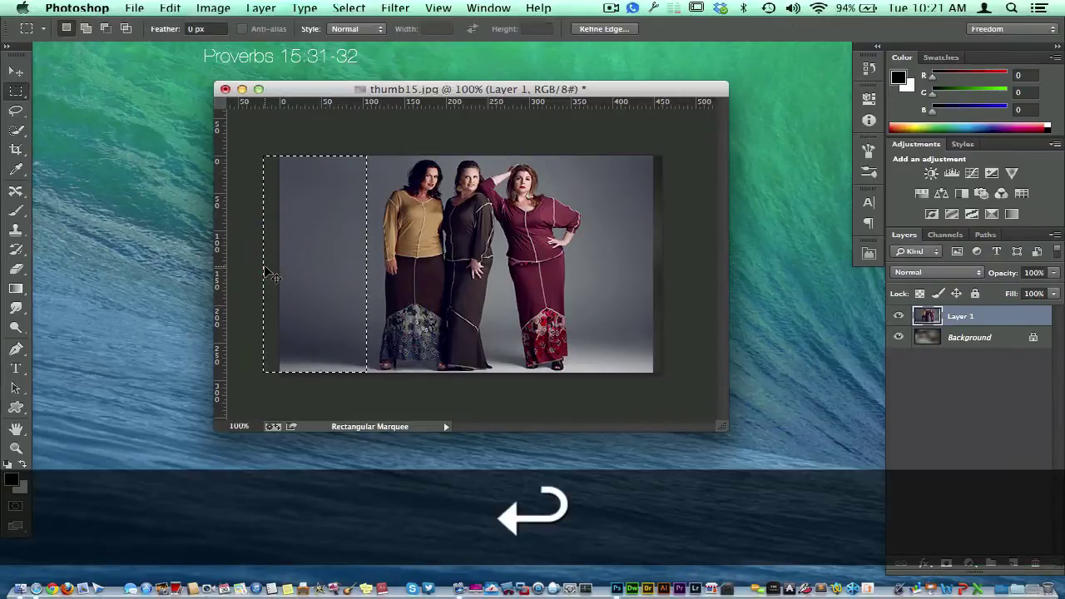
pyautogui.press('super+d')
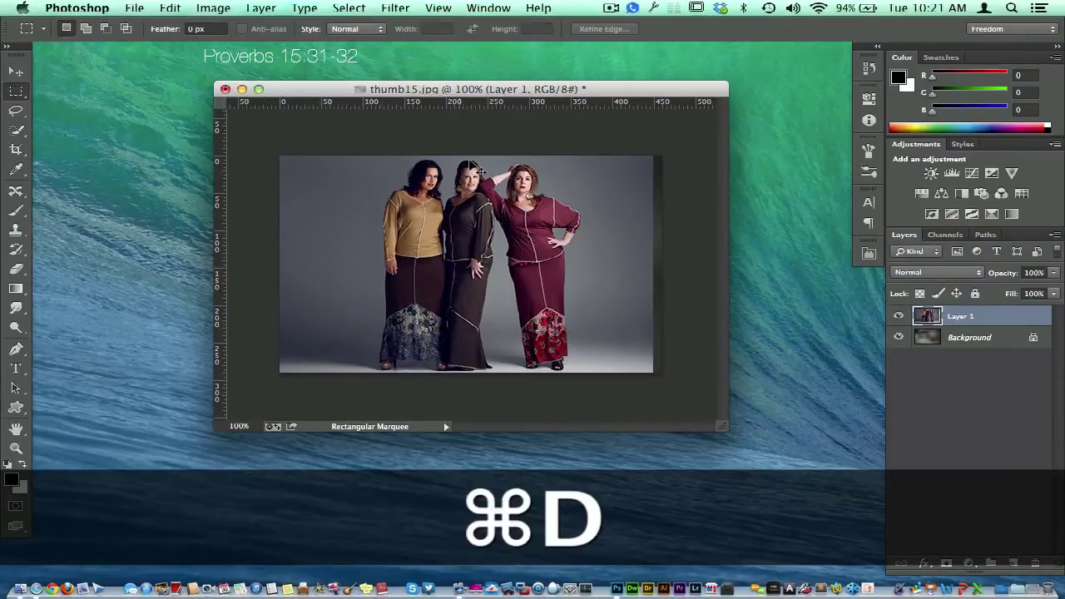
# Step: Marquee the right grey background strip and Free Transform it out to the canvas's right edge
pyautogui.moveTo(581, 153); pyautogui.dragTo(653, 375)
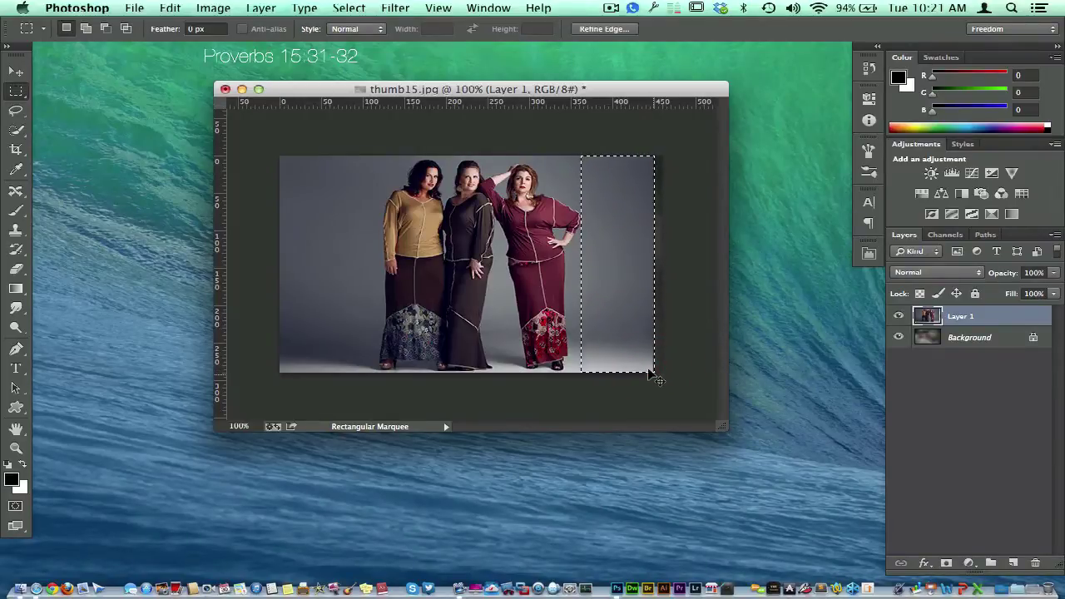
pyautogui.press('super+t')
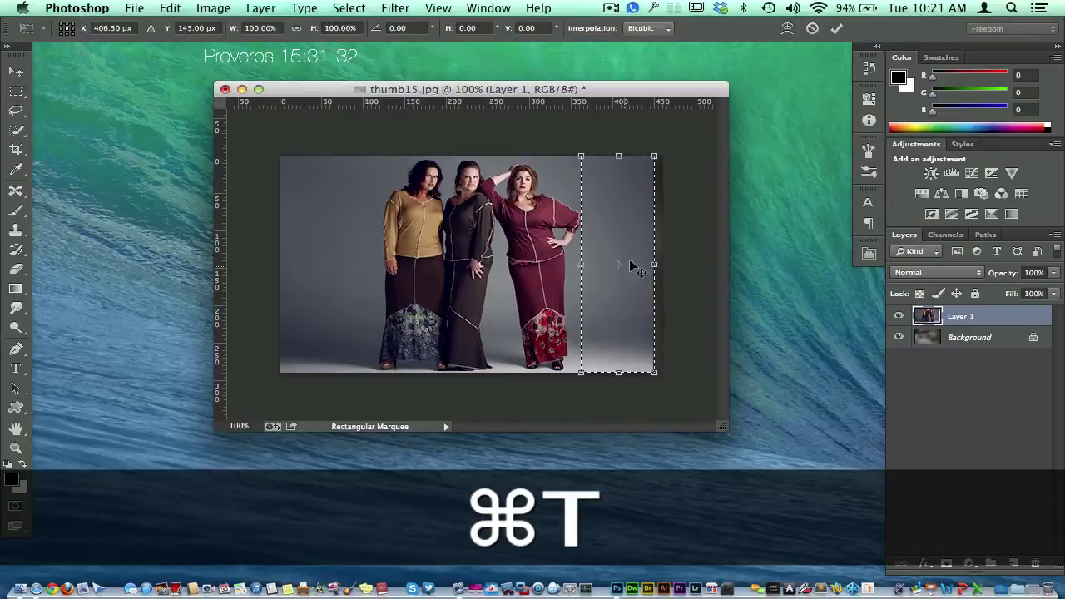
pyautogui.moveTo(655, 264); pyautogui.dragTo(676, 267)
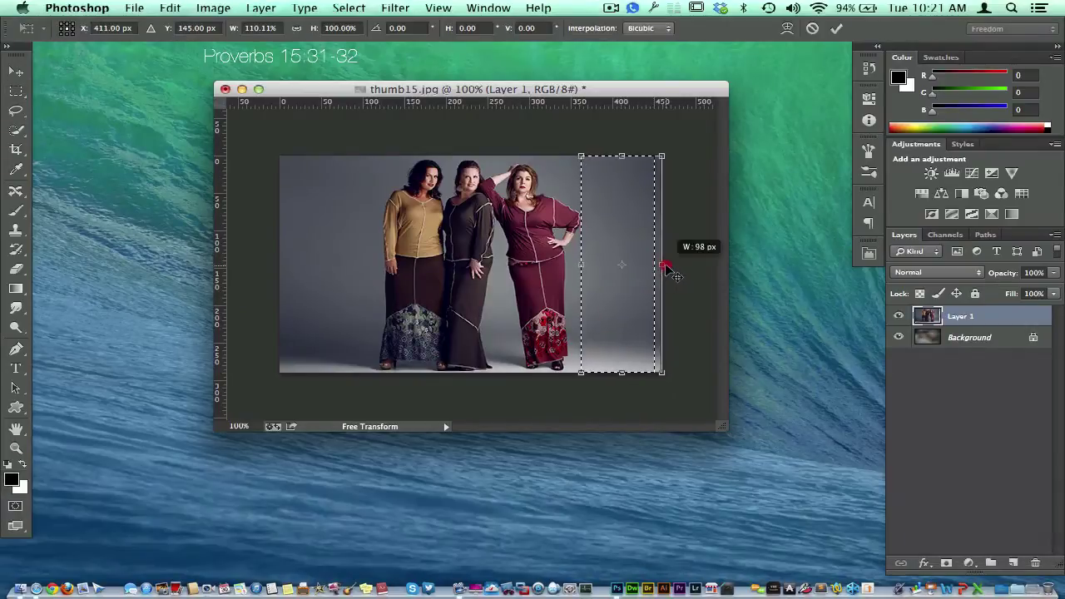
pyautogui.press('Return')
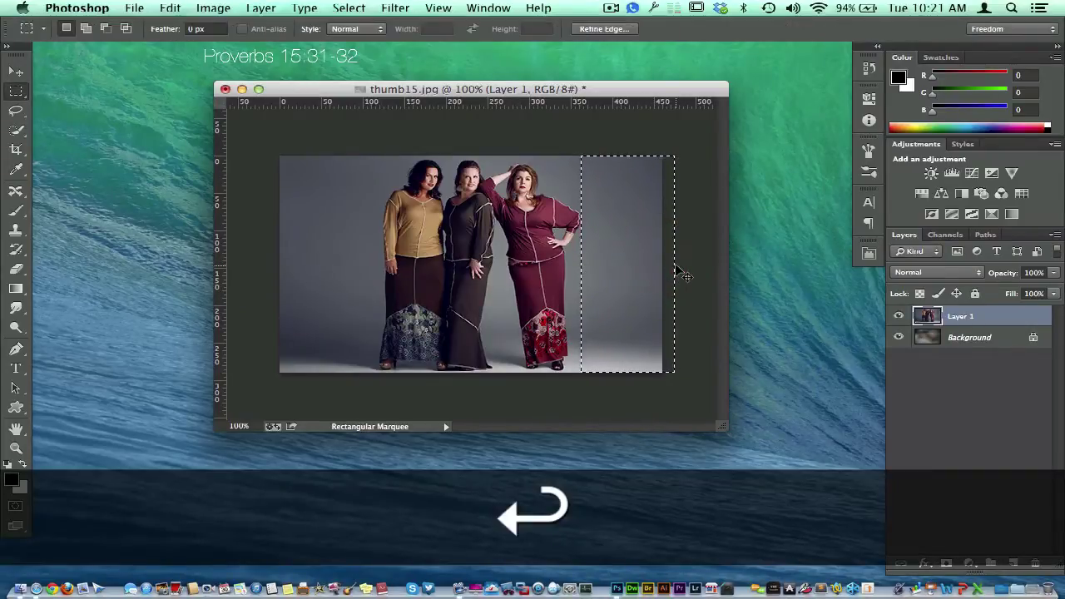
pyautogui.press('super+d')
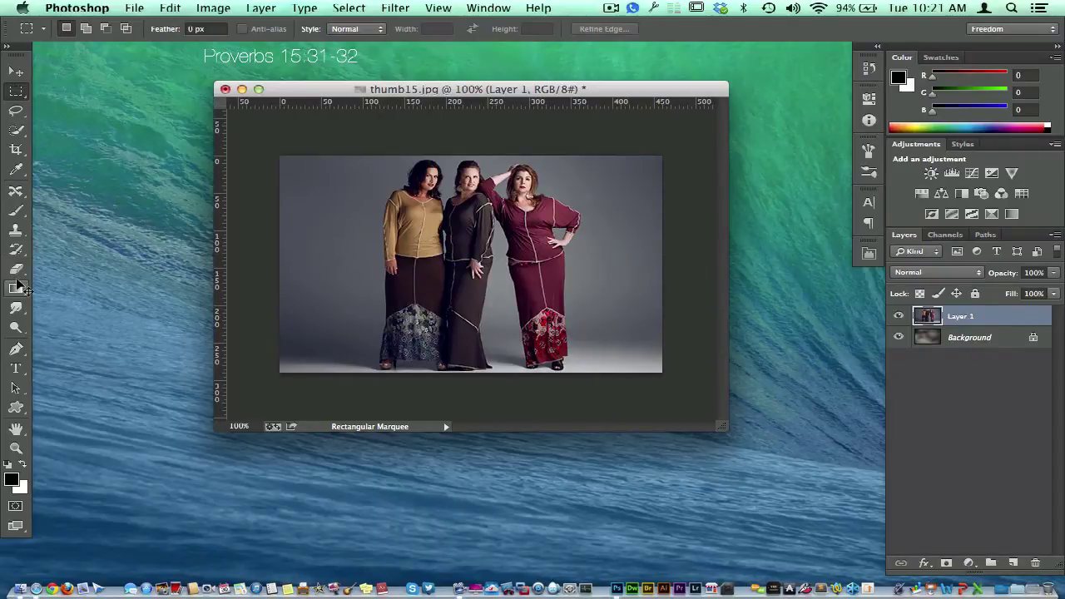
# Step: Briefly pick the Smudge Tool from its flyout, then switch to the Move Tool
pyautogui.click(17, 309)
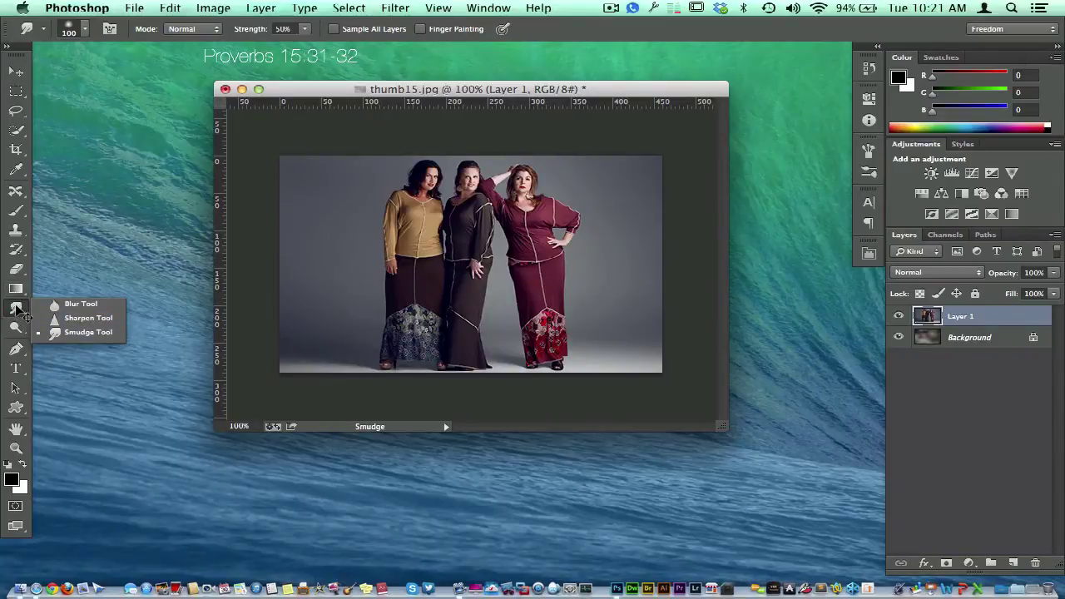
pyautogui.click(83, 332)
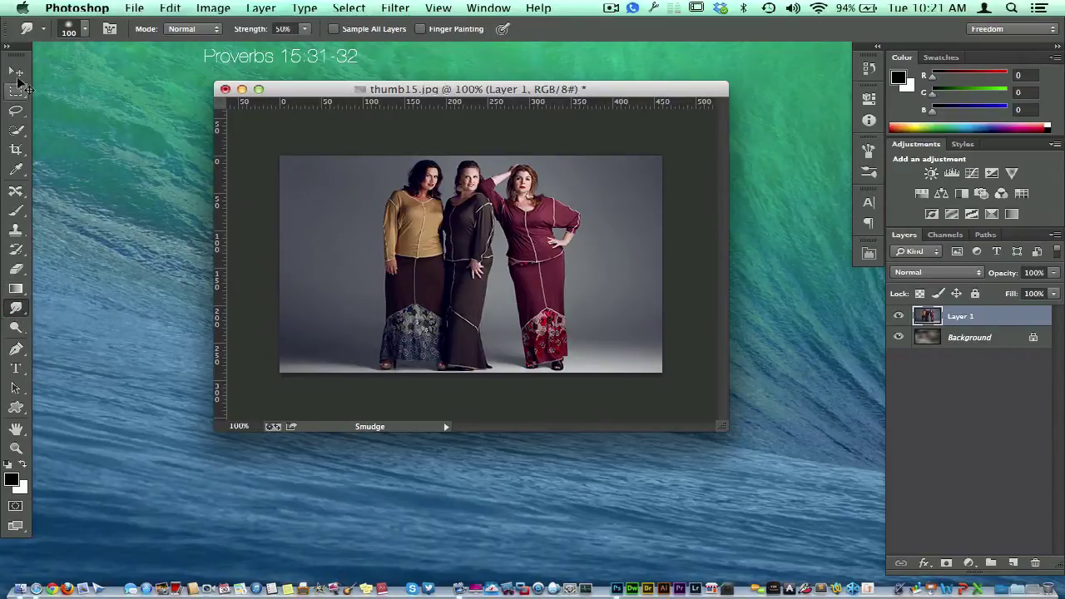
pyautogui.click(16, 72)
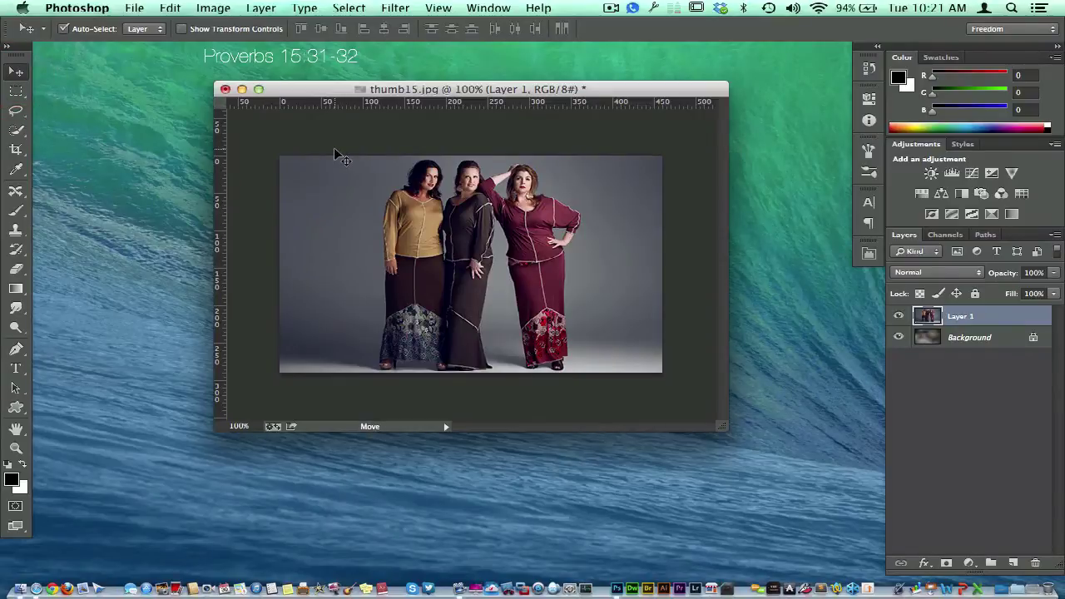
# Step: Switch to Safari and open the Website Candi Learning banner in a new tab
pyautogui.hotkey('ctrl', 'Left')
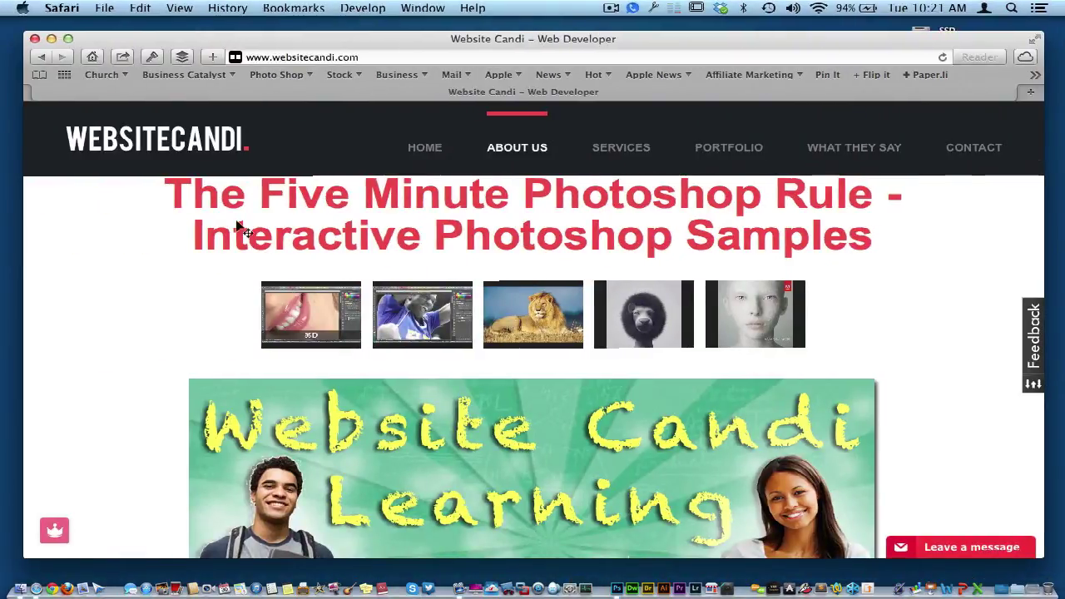
pyautogui.scroll(3, 237, 226)
pyautogui.scroll(3, 237, 227)
pyautogui.scroll(2, 237, 226)
pyautogui.scroll(4, 238, 227)
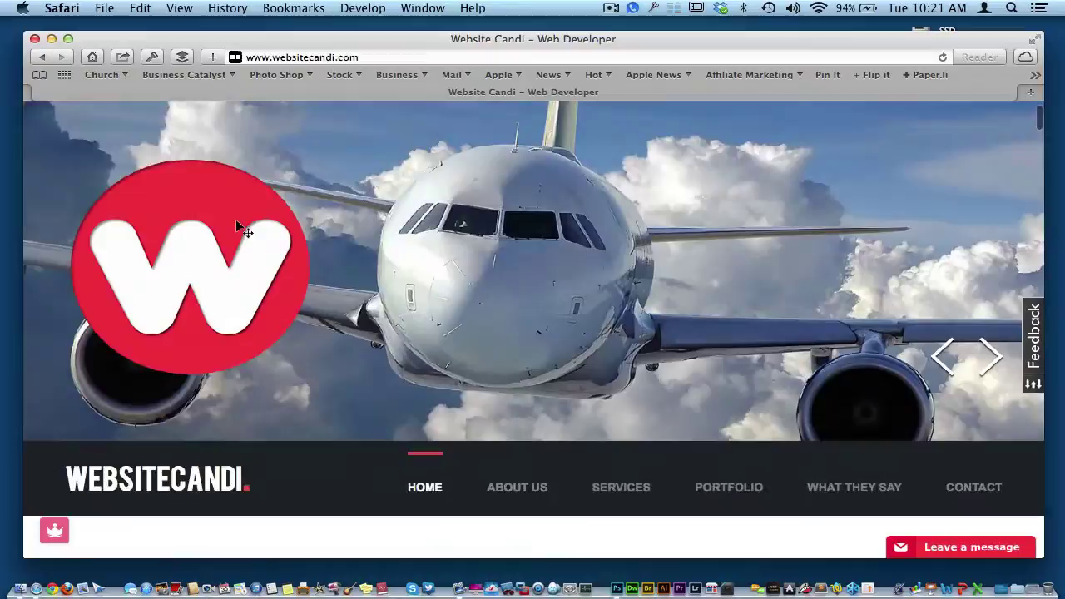
pyautogui.scroll(-10, 237, 225)
pyautogui.scroll(-2, 237, 226)
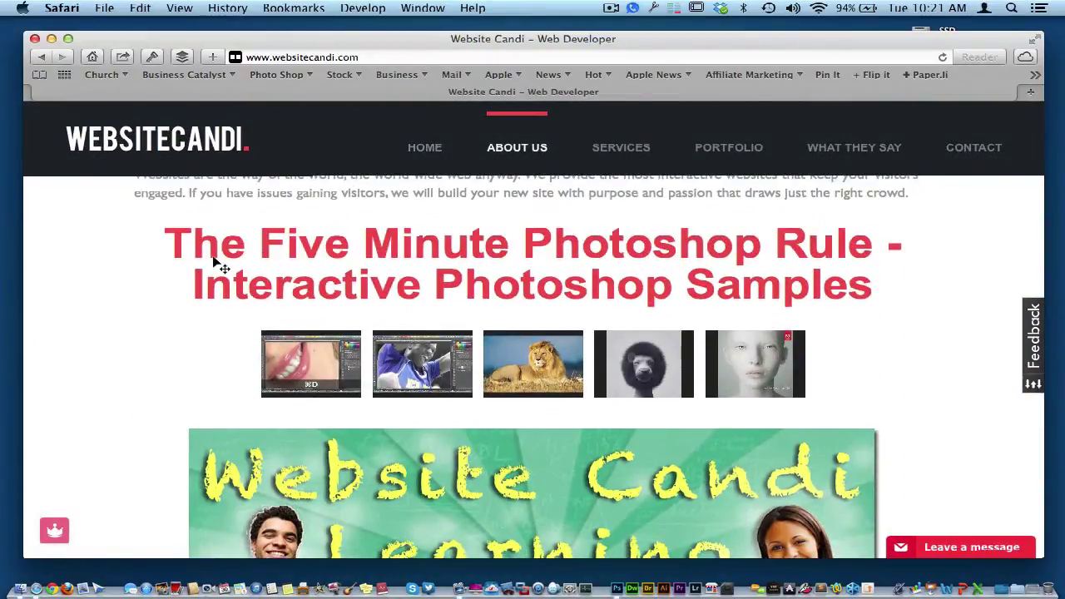
pyautogui.scroll(-2, 218, 265)
pyautogui.scroll(-4, 218, 265)
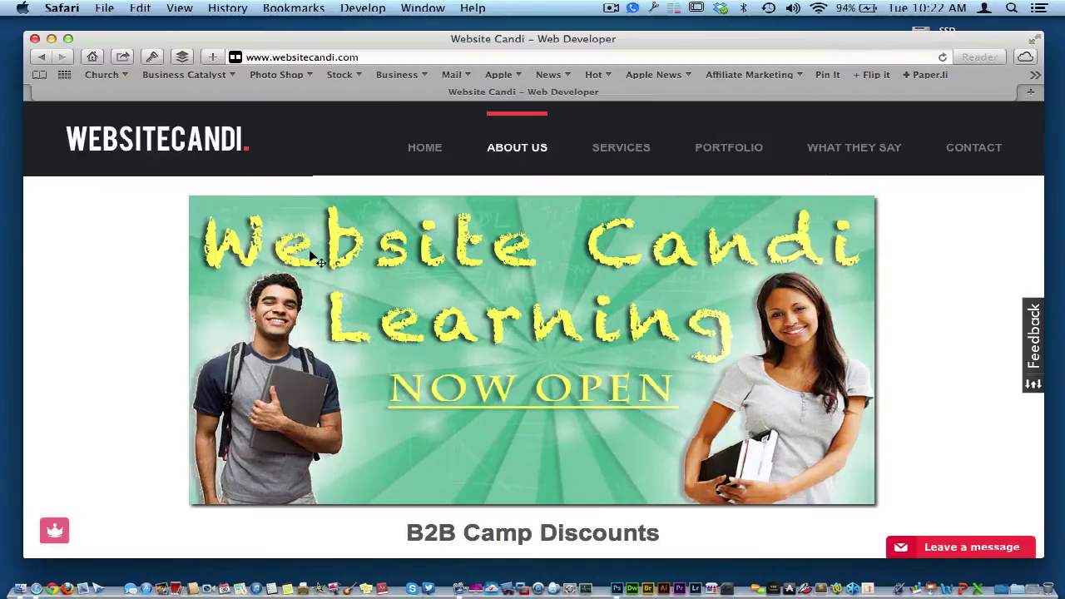
pyautogui.click(513, 367)
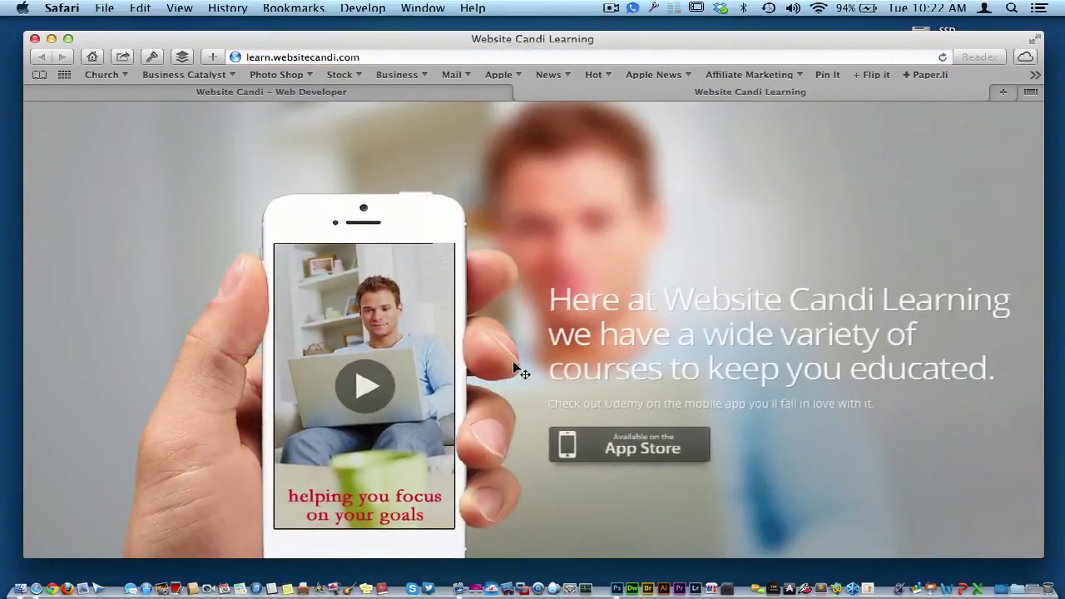
# Step: Scroll the Learning site down to its eight-course list with the Photoshop course
pyautogui.scroll(-5, 516, 368)
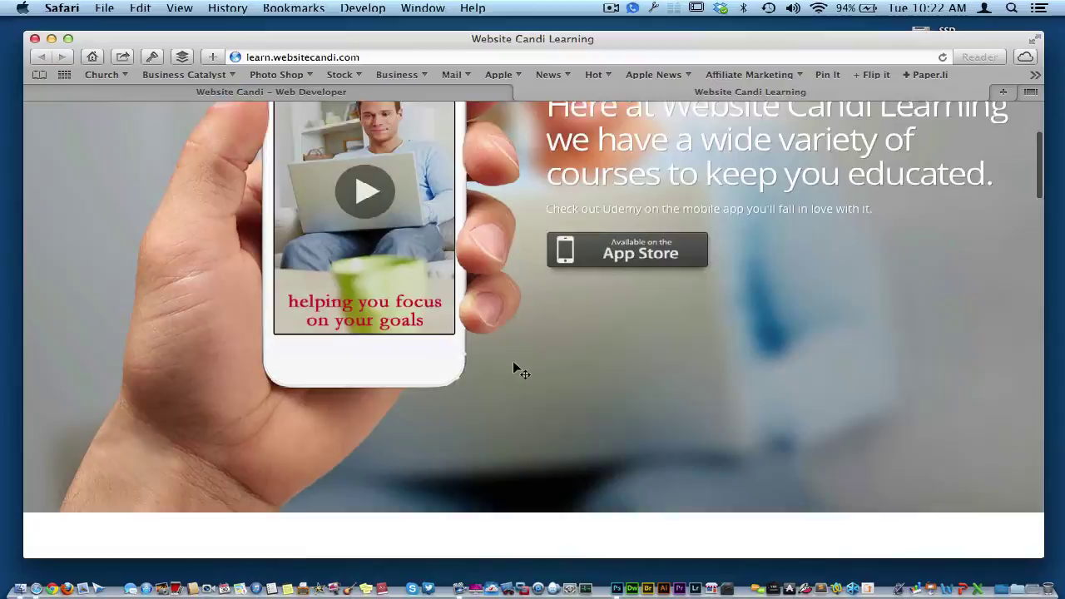
pyautogui.scroll(-3, 514, 369)
pyautogui.scroll(-3, 513, 368)
pyautogui.scroll(-2, 513, 368)
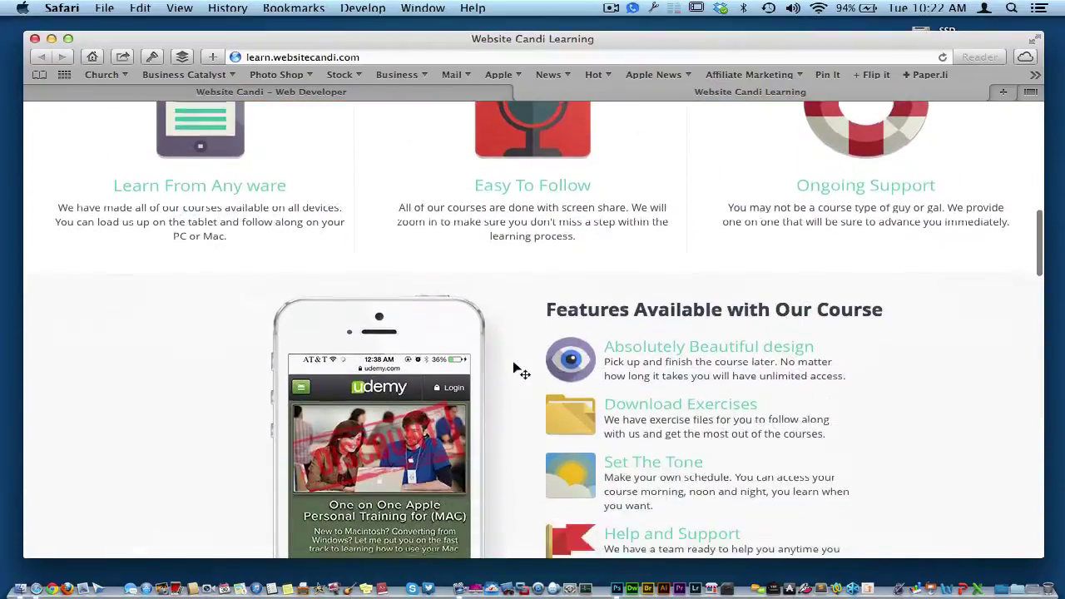
pyautogui.scroll(-3, 514, 368)
pyautogui.scroll(-2, 513, 368)
pyautogui.scroll(-4, 513, 368)
pyautogui.scroll(-4, 513, 369)
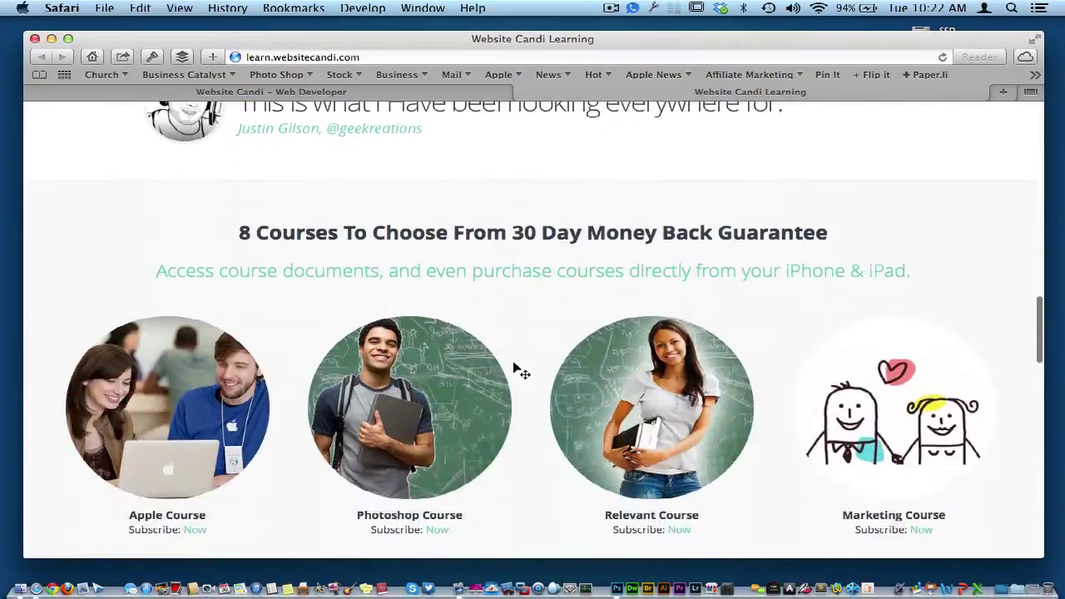
pyautogui.scroll(-2, 513, 369)
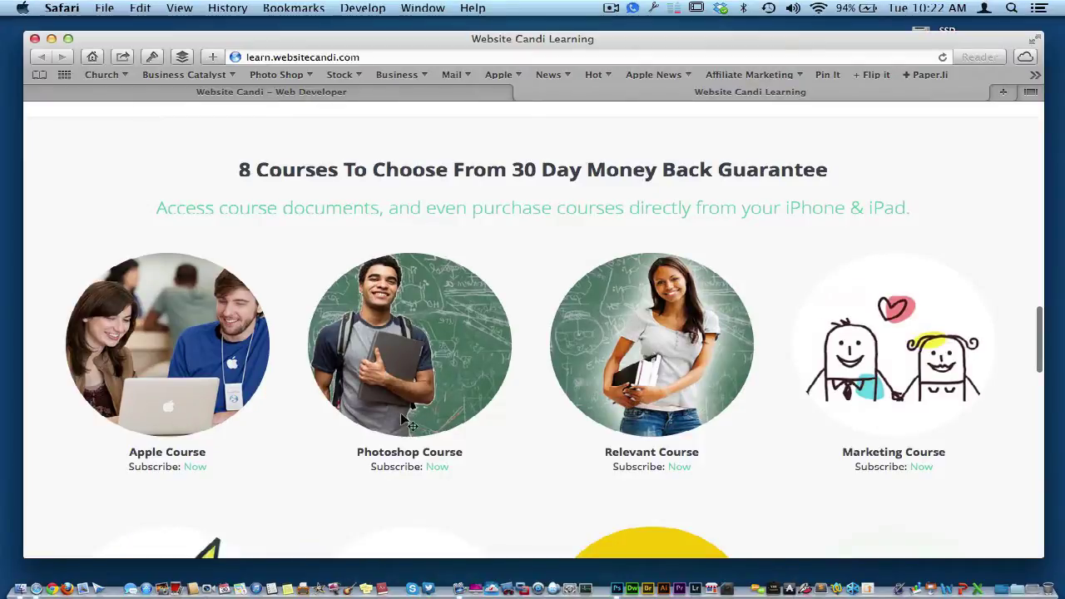
# Step: Open the Five Minute Photoshop Rule course on Udemy and preview it as a guest
pyautogui.click(411, 344)
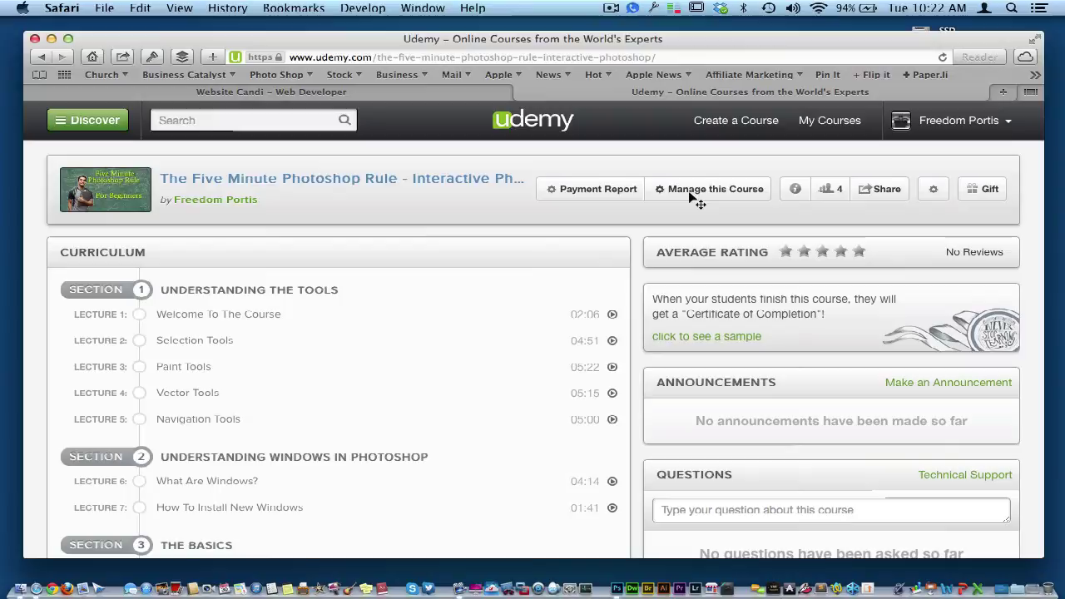
pyautogui.click(692, 191)
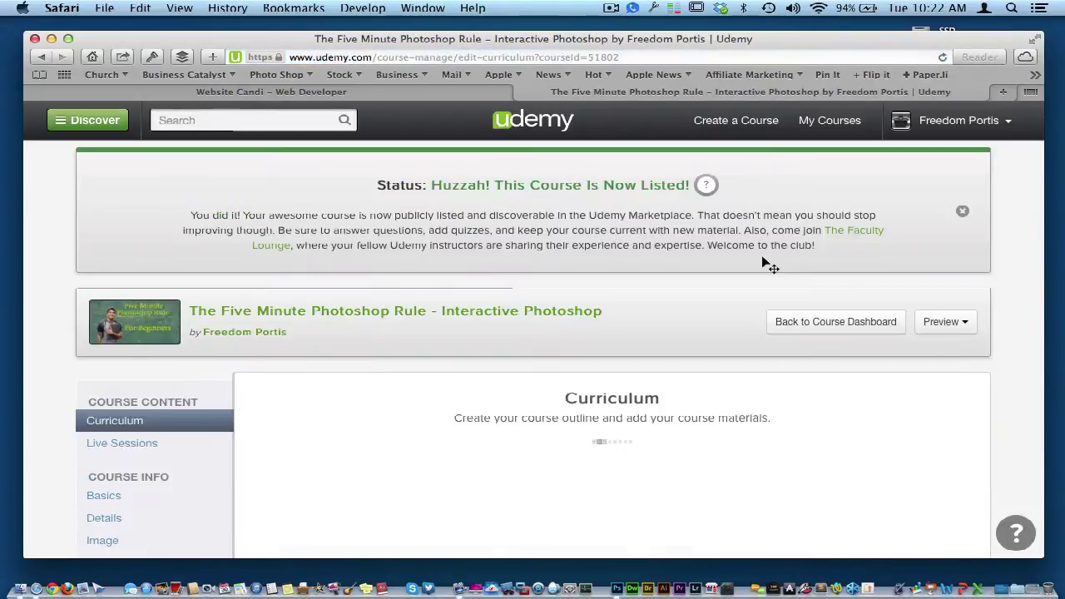
pyautogui.click(943, 321)
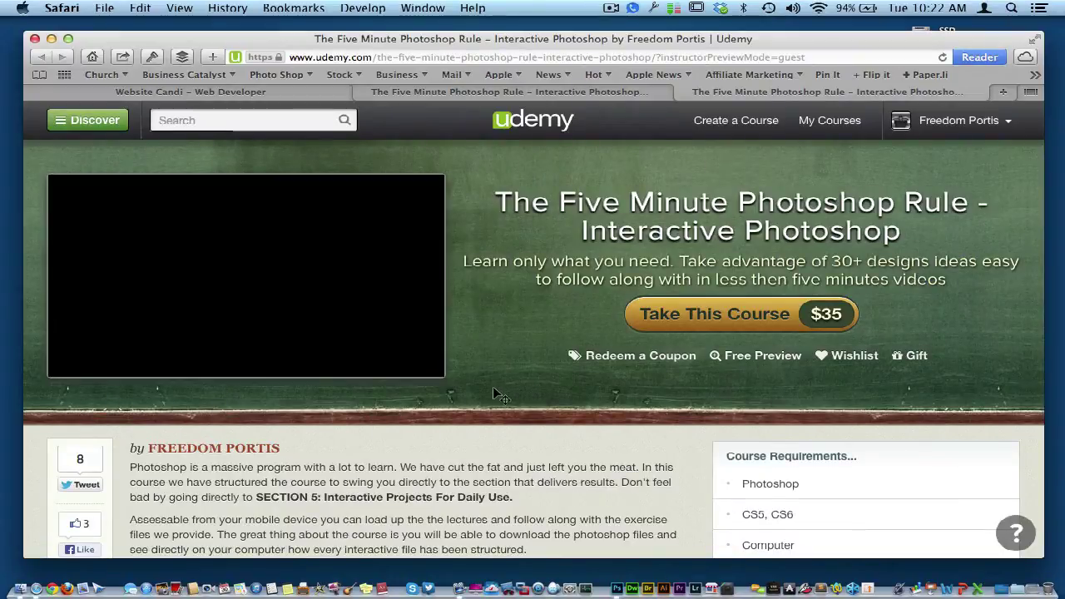
# Step: Scroll through the Udemy course description and audience list
pyautogui.scroll(-5, 493, 388)
pyautogui.scroll(-4, 494, 389)
pyautogui.scroll(-5, 494, 388)
pyautogui.scroll(-4, 493, 389)
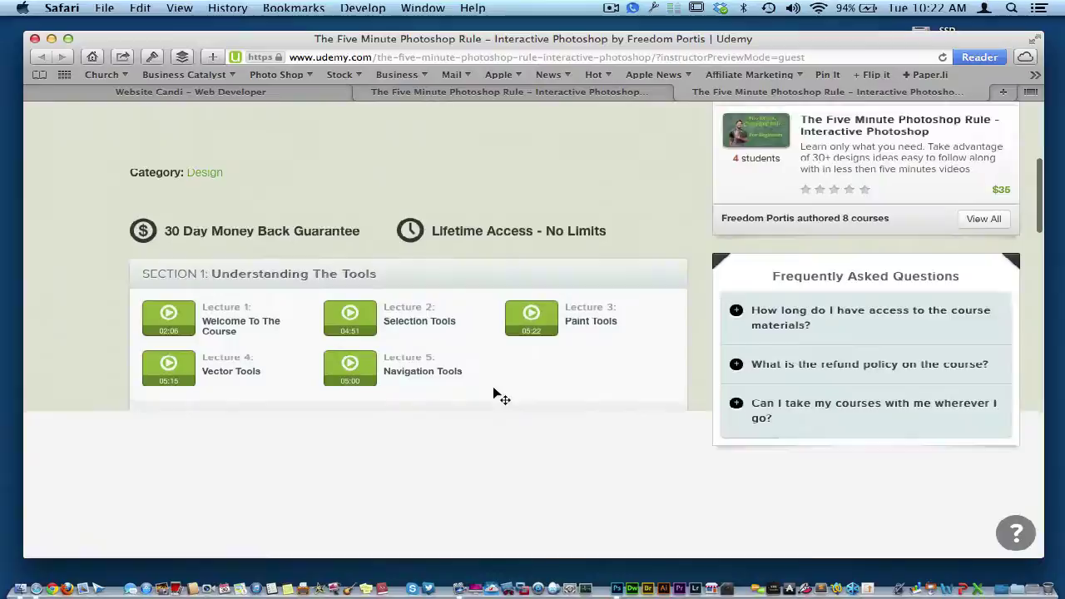
pyautogui.scroll(-3, 493, 382)
pyautogui.scroll(6, 482, 305)
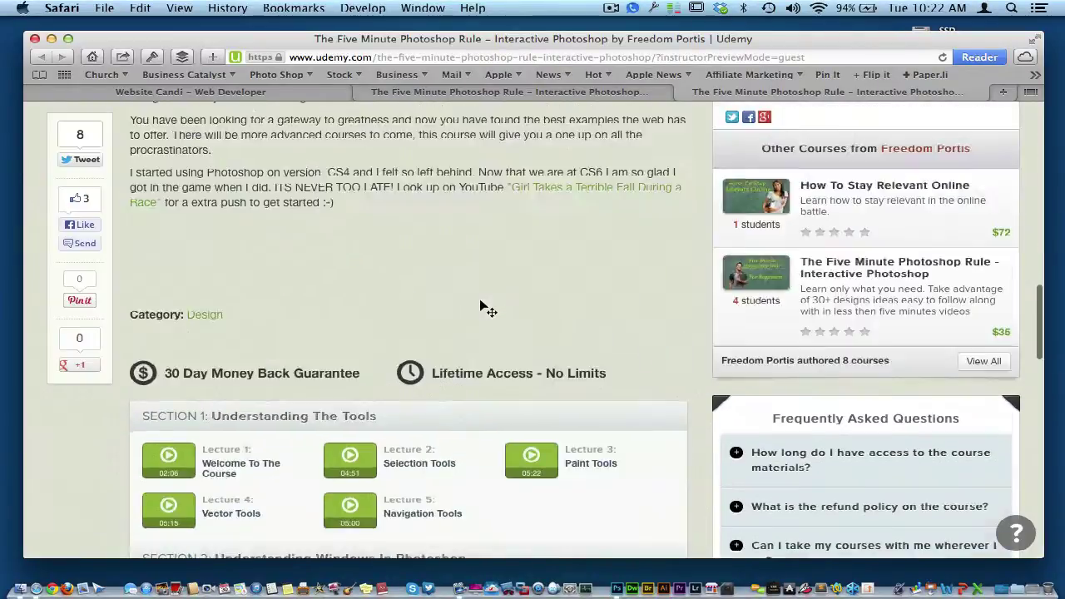
pyautogui.scroll(-3, 480, 301)
pyautogui.scroll(-5, 480, 302)
pyautogui.scroll(-2, 430, 401)
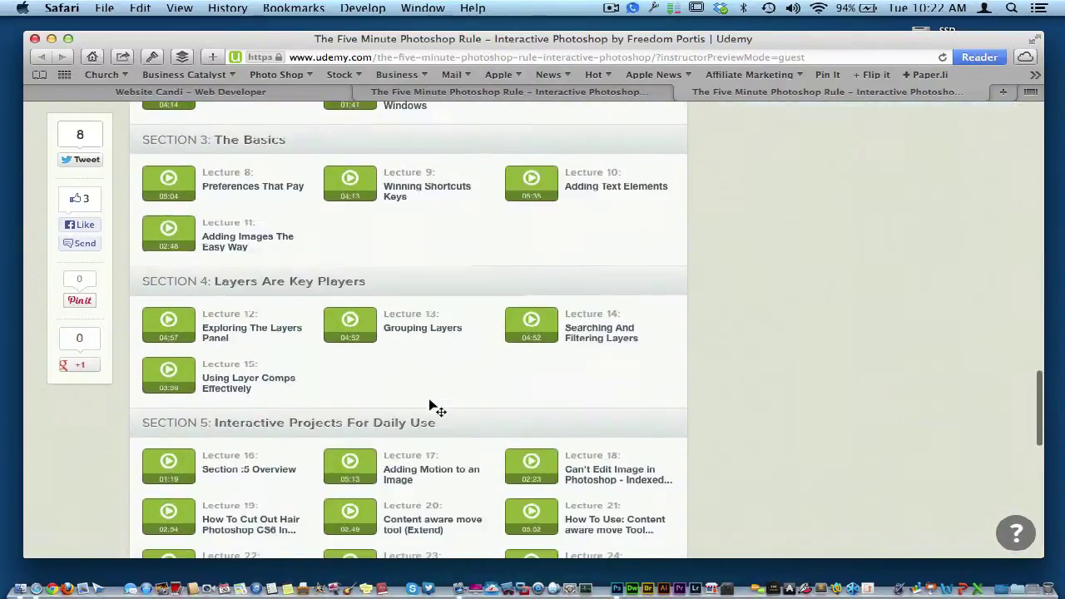
pyautogui.scroll(5, 431, 406)
pyautogui.scroll(5, 431, 405)
pyautogui.scroll(4, 431, 405)
pyautogui.scroll(4, 431, 406)
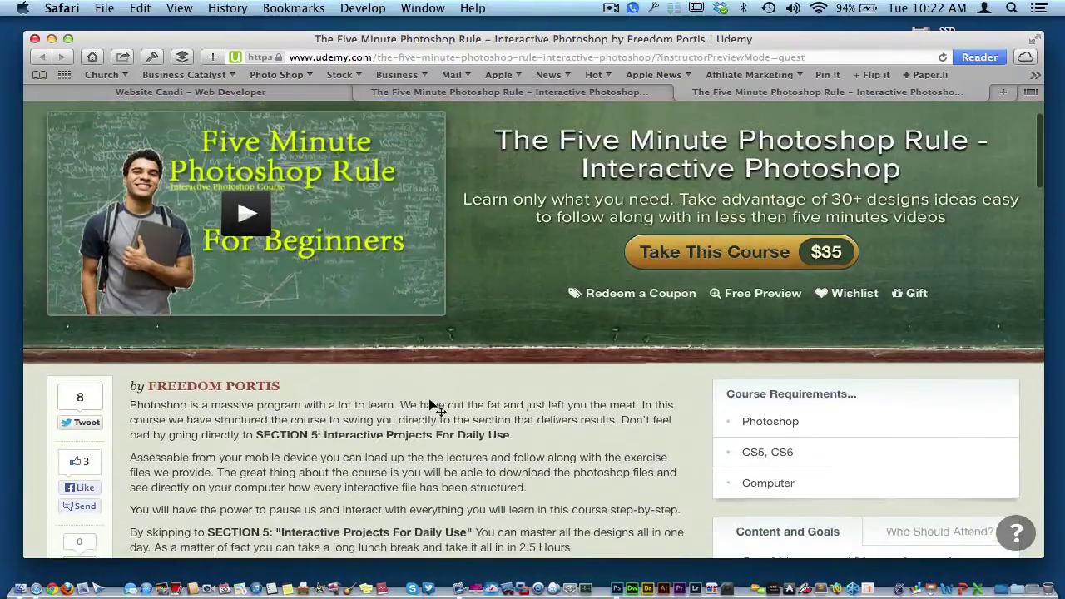
pyautogui.scroll(1, 431, 405)
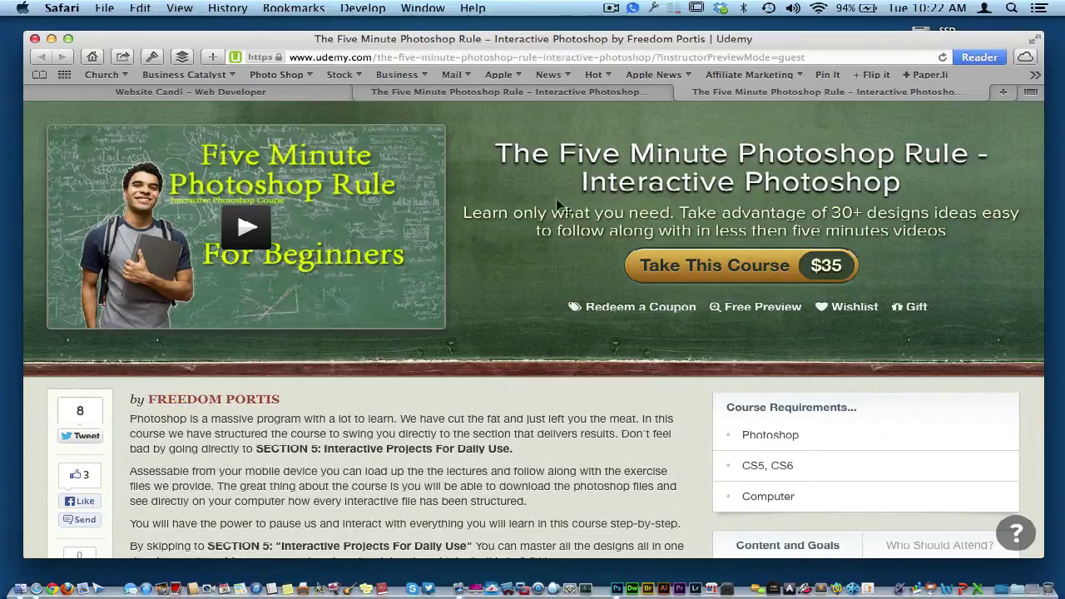
pyautogui.scroll(-2, 511, 241)
pyautogui.scroll(-5, 509, 237)
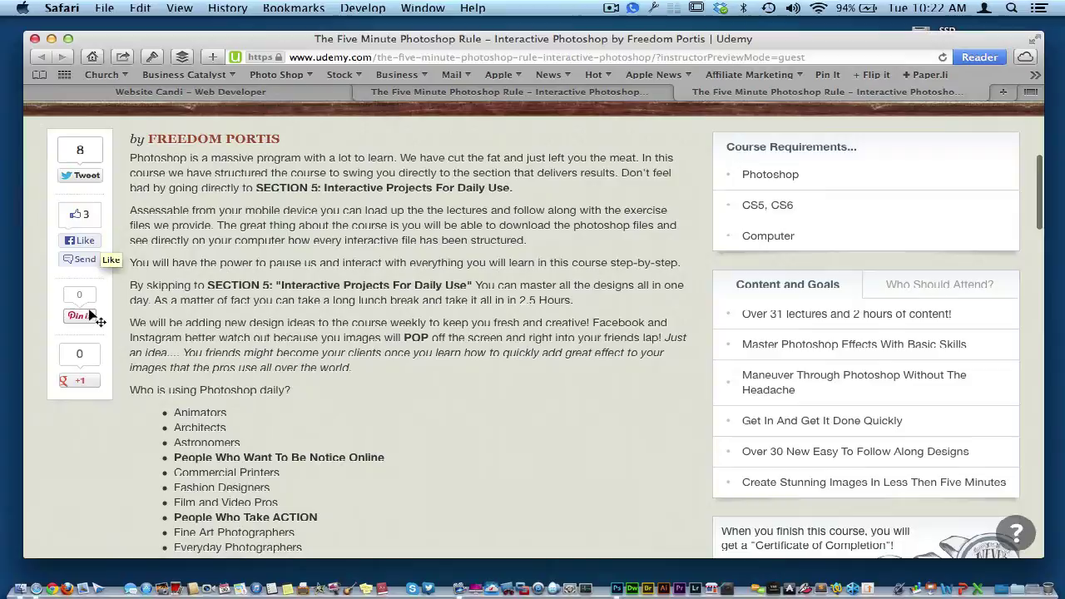
pyautogui.scroll(-2, 432, 323)
pyautogui.scroll(-2, 433, 322)
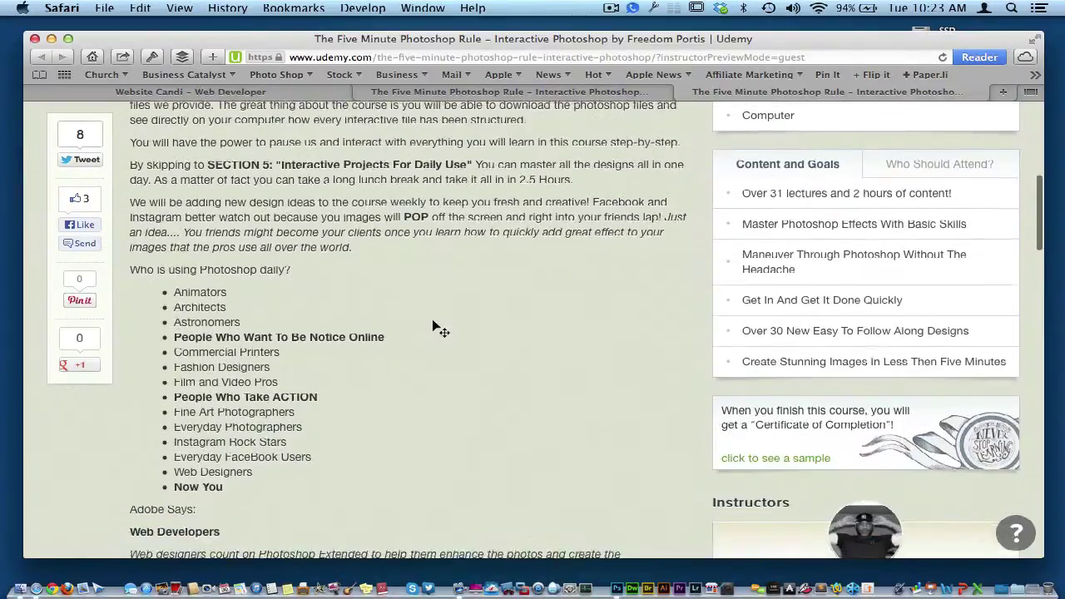
pyautogui.scroll(-3, 433, 323)
pyautogui.scroll(-2, 433, 323)
pyautogui.scroll(5, 432, 325)
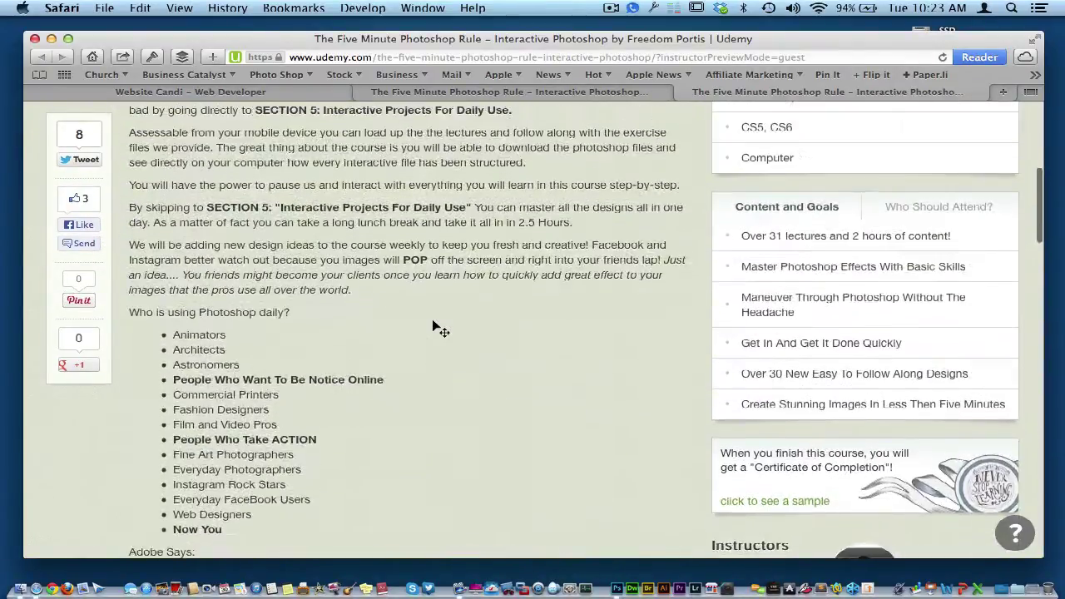
pyautogui.scroll(2, 432, 324)
pyautogui.scroll(-10, 266, 328)
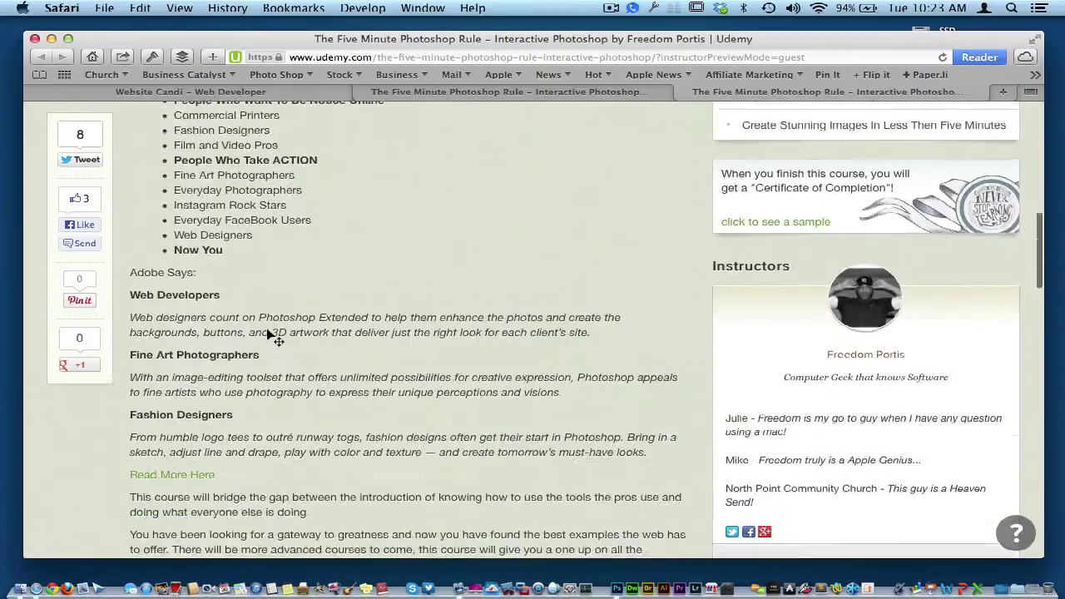
pyautogui.scroll(-5, 267, 328)
pyautogui.scroll(12, 267, 328)
pyautogui.scroll(1, 266, 328)
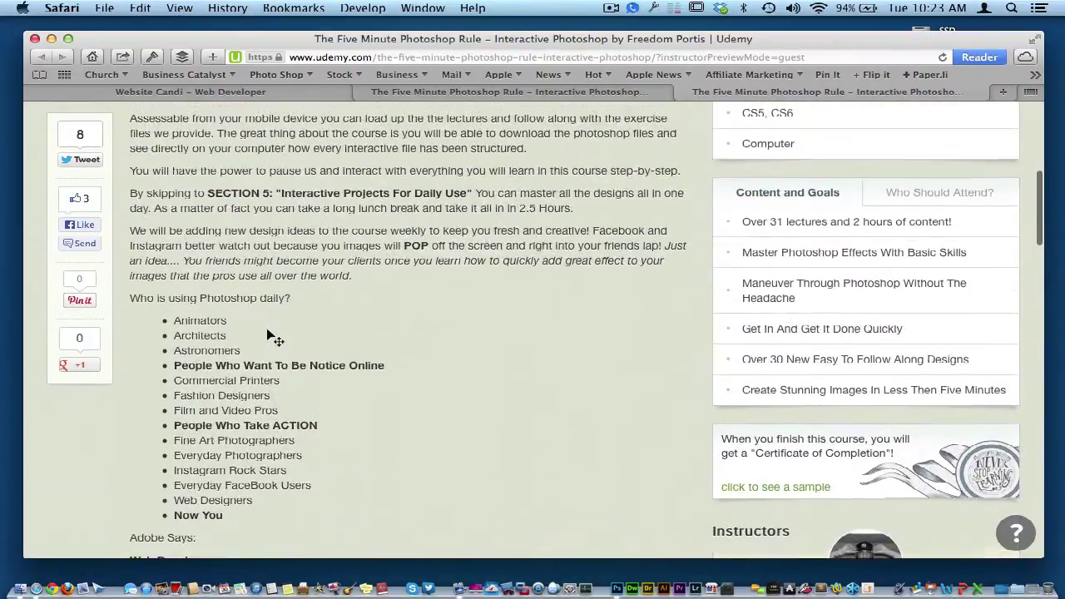
pyautogui.scroll(1, 266, 328)
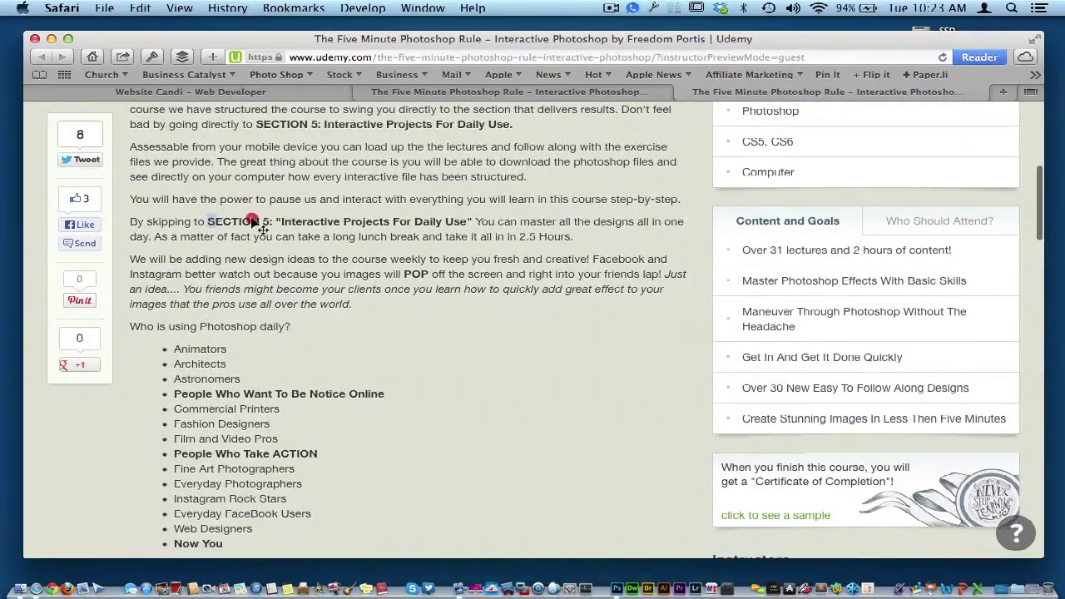
# Step: Highlight the sentence about skipping to SECTION 5 and review the course's content goals
pyautogui.moveTo(252, 221); pyautogui.dragTo(435, 233)
pyautogui.scroll(-15, 438, 351)
pyautogui.scroll(-8, 440, 358)
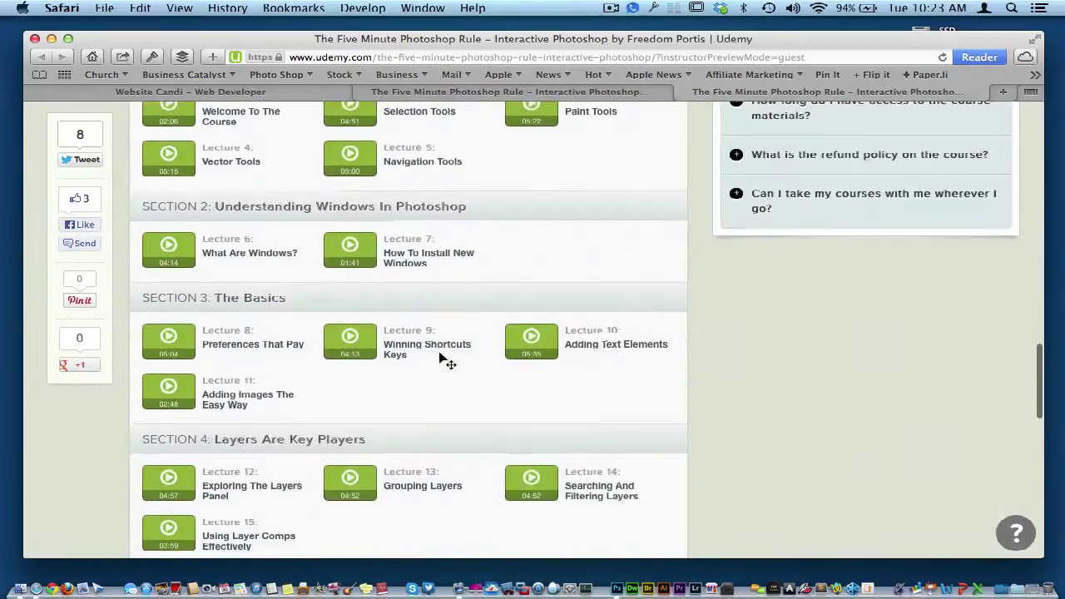
pyautogui.scroll(-5, 440, 358)
pyautogui.scroll(-2, 420, 357)
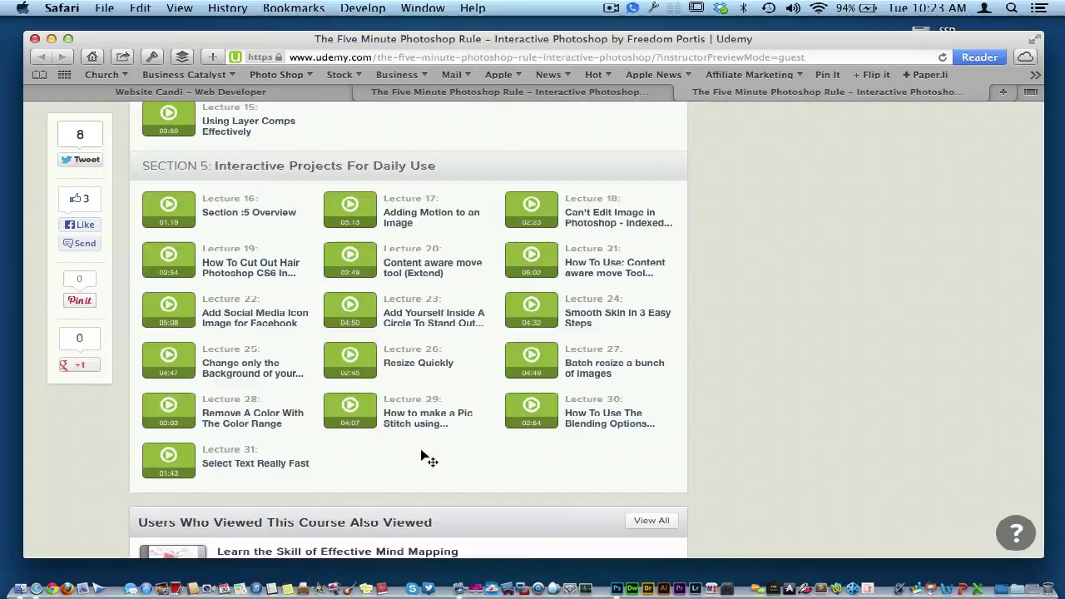
pyautogui.scroll(-5, 423, 458)
pyautogui.scroll(5, 423, 458)
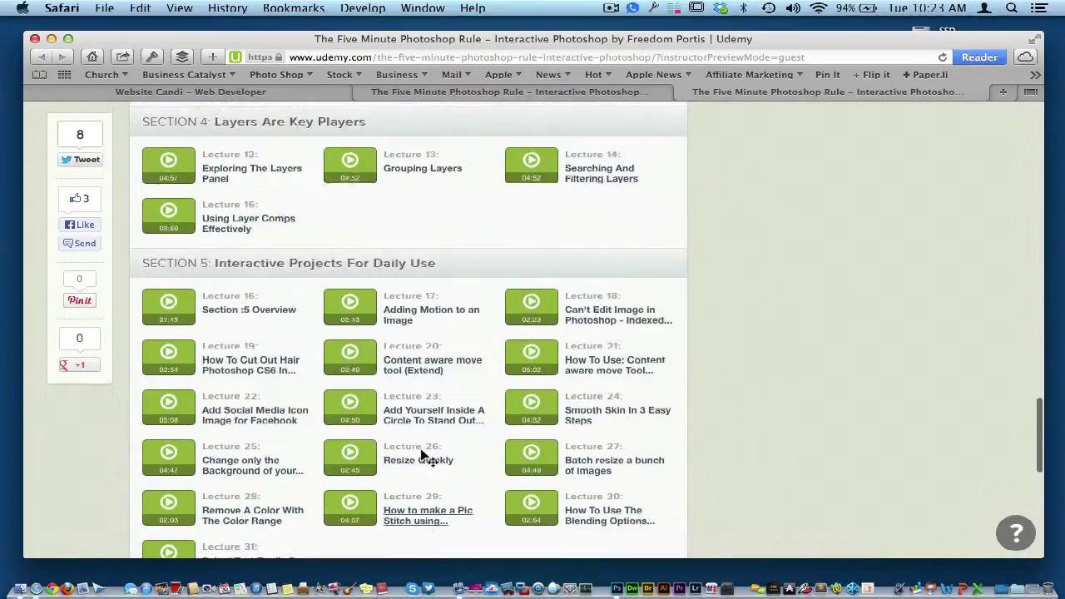
pyautogui.scroll(3, 422, 458)
pyautogui.scroll(5, 422, 457)
pyautogui.scroll(3, 422, 457)
pyautogui.scroll(5, 421, 456)
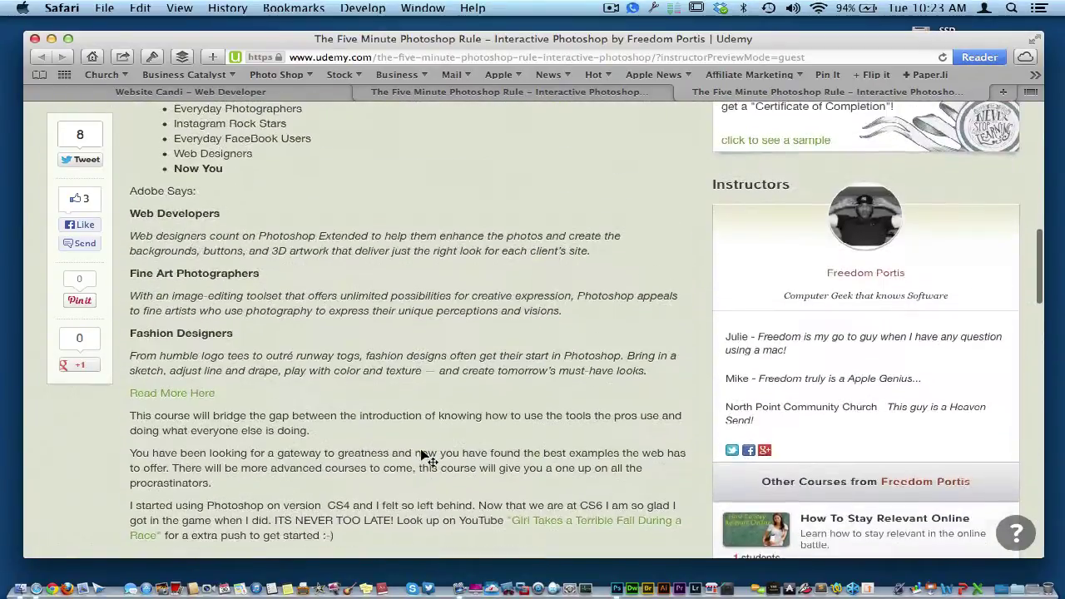
pyautogui.scroll(5, 421, 454)
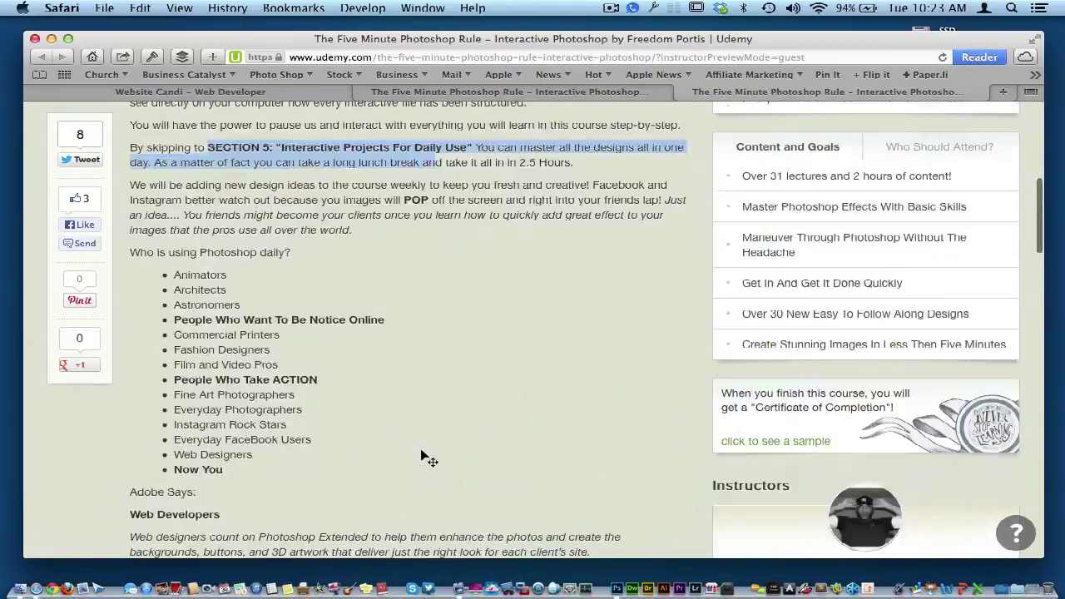
pyautogui.scroll(10, 421, 458)
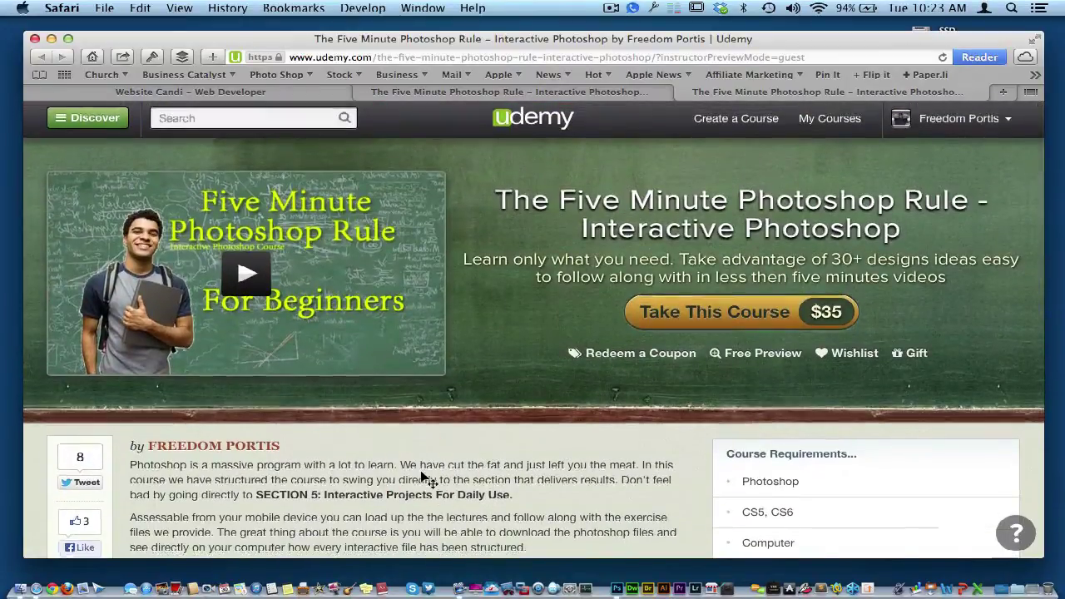
pyautogui.scroll(-3, 421, 474)
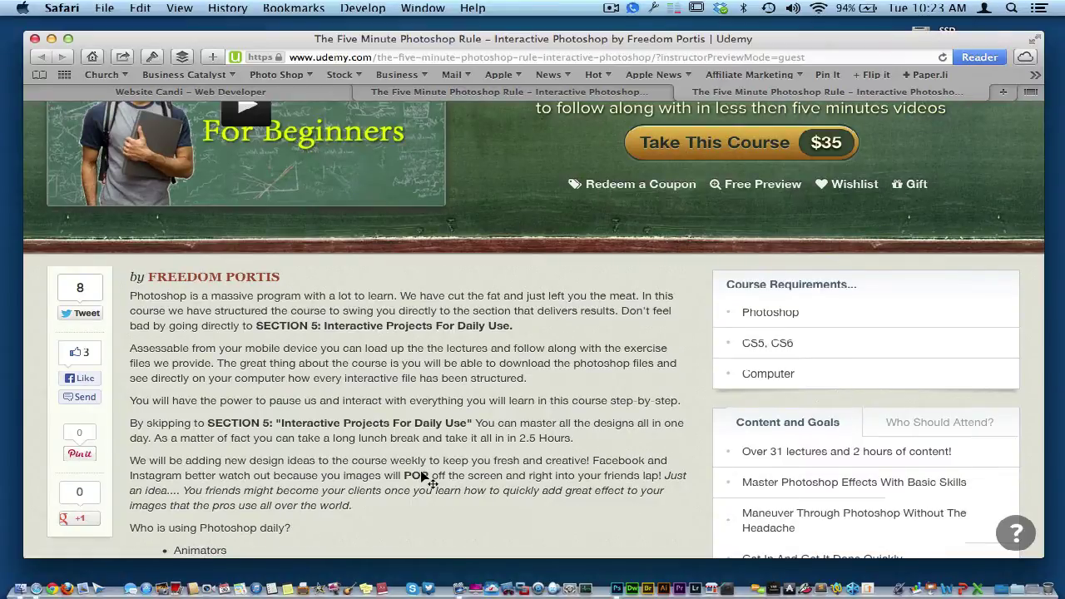
pyautogui.scroll(3, 422, 474)
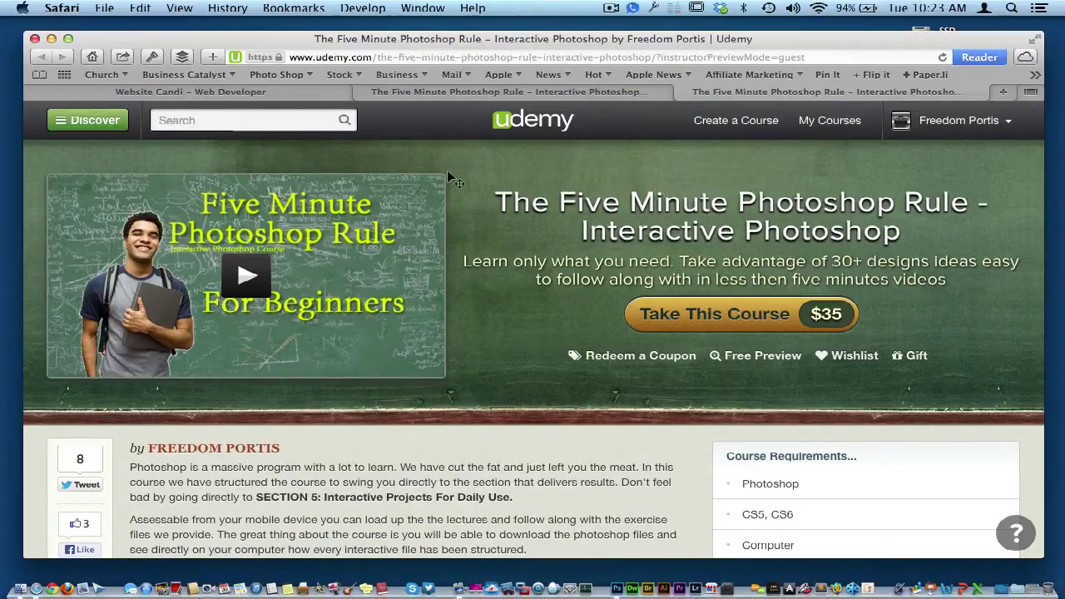
# Step: Go back to the Website Candi tab and open the Website Candi Learning site
pyautogui.click(329, 94)
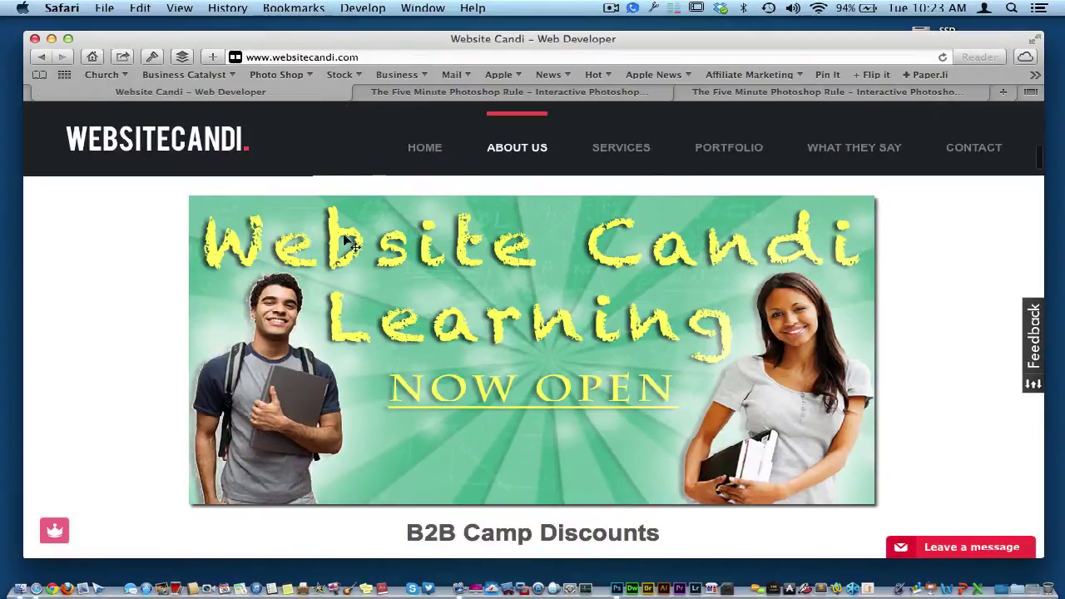
pyautogui.scroll(-1, 347, 241)
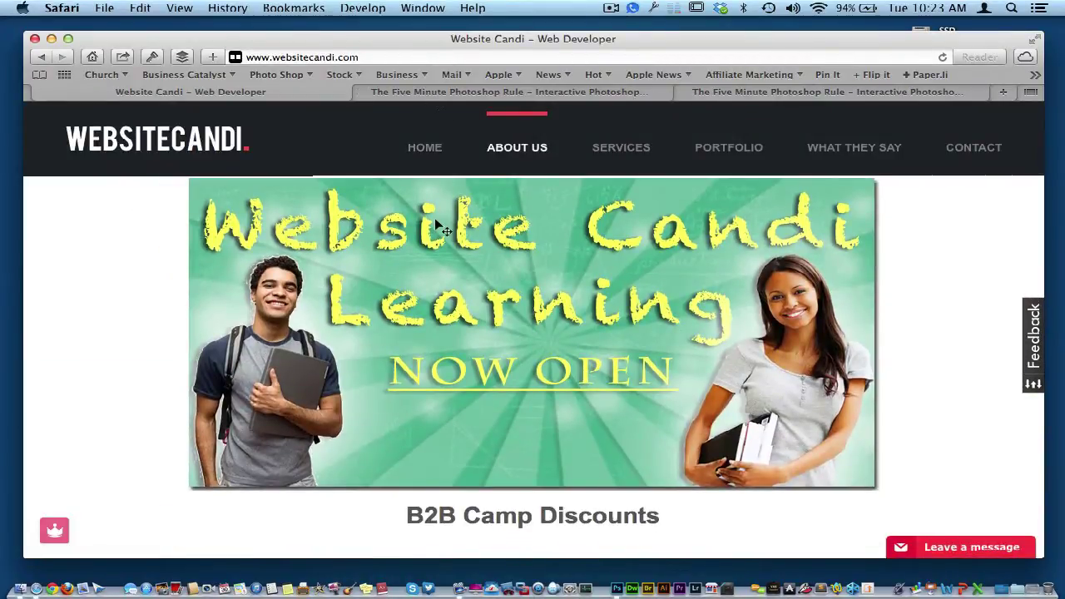
pyautogui.click(426, 93)
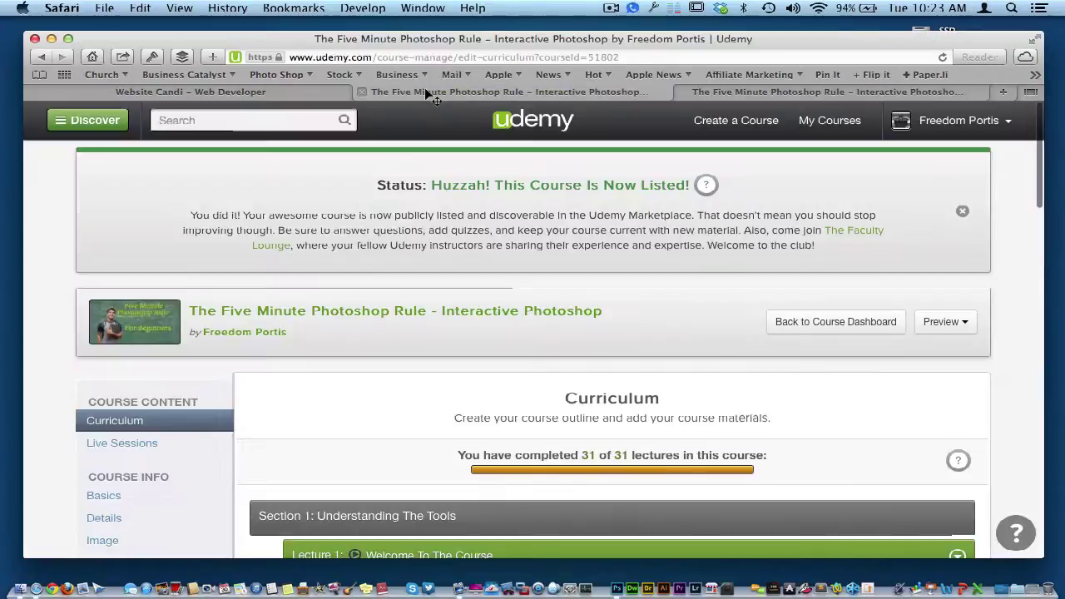
pyautogui.click(297, 93)
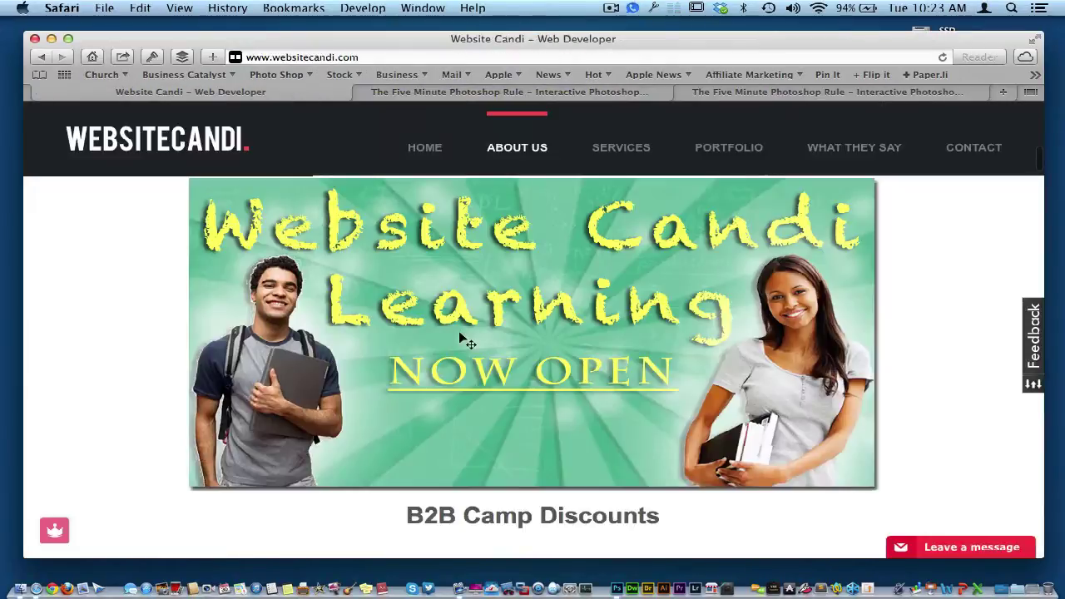
pyautogui.click(459, 335)
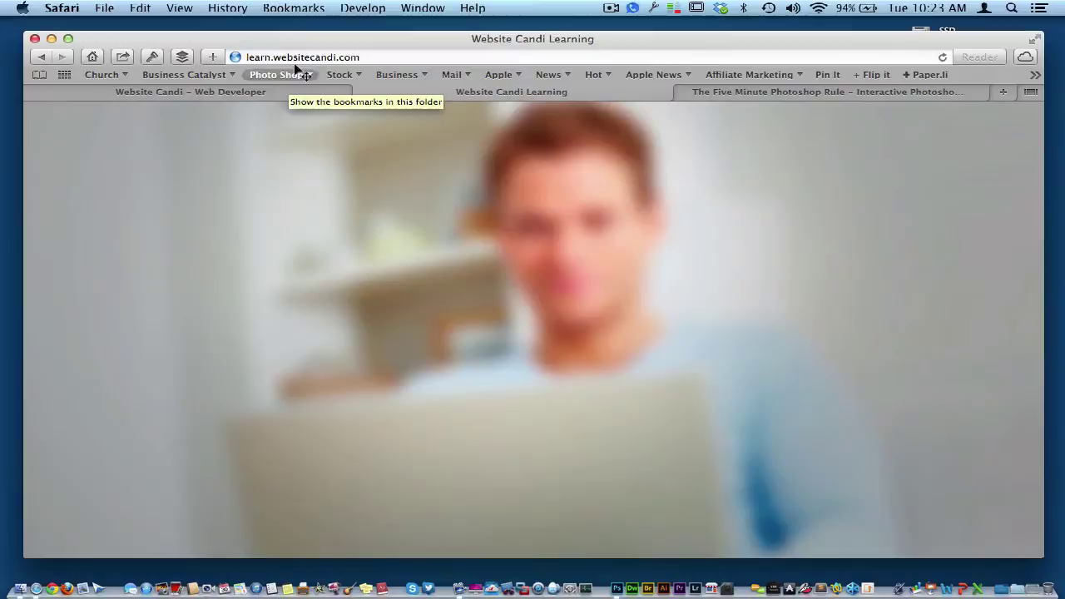
# Step: Scroll down to the eight-course grid showing the Photoshop course
pyautogui.scroll(-3, 480, 349)
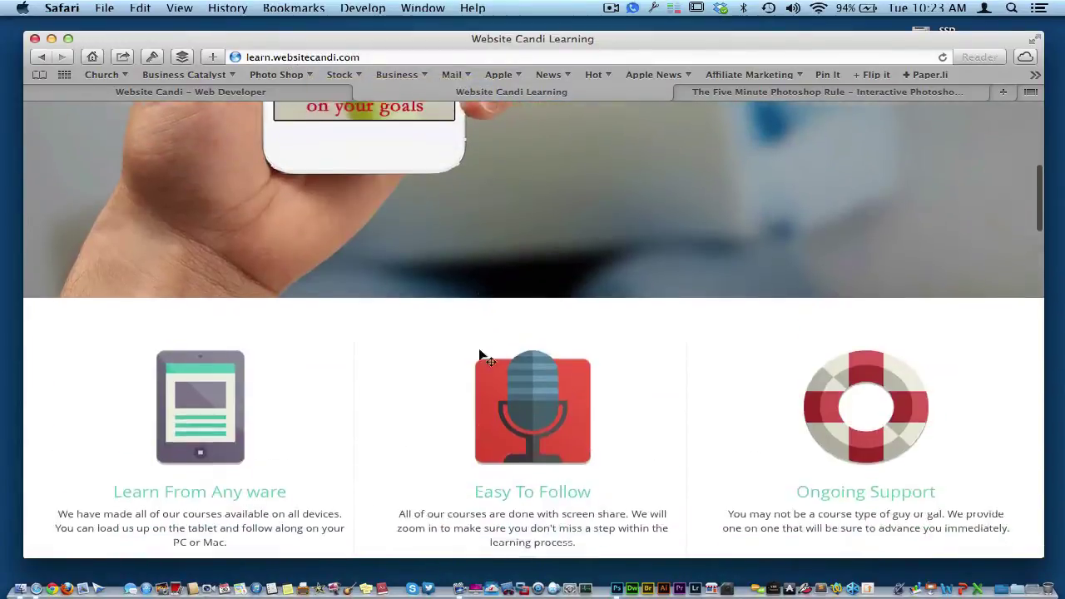
pyautogui.scroll(-5, 479, 349)
pyautogui.scroll(-5, 479, 349)
pyautogui.scroll(-1, 479, 349)
pyautogui.scroll(-2, 479, 351)
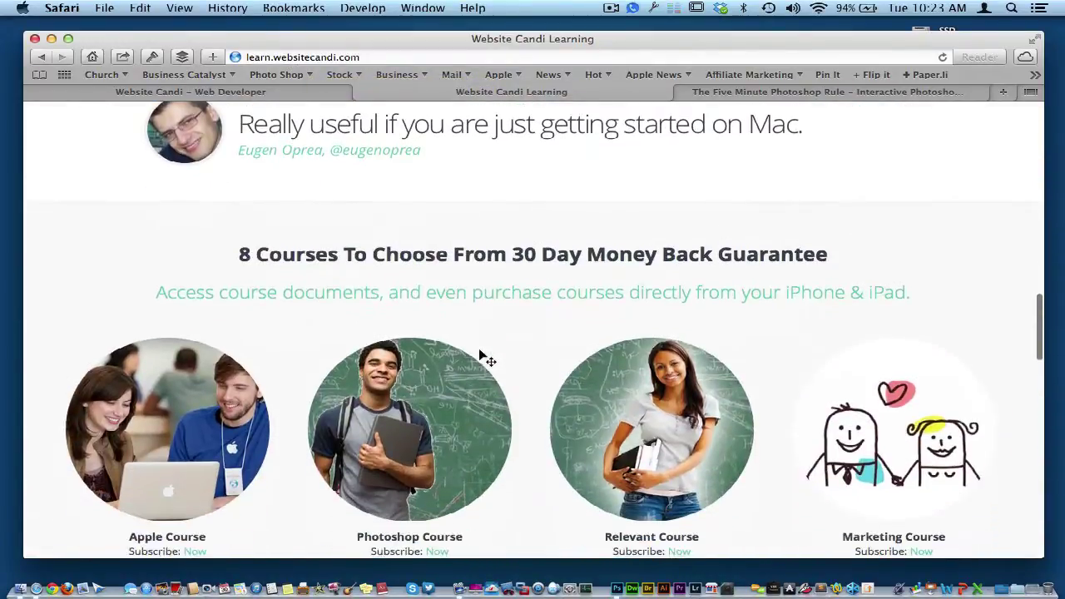
pyautogui.scroll(-1, 479, 352)
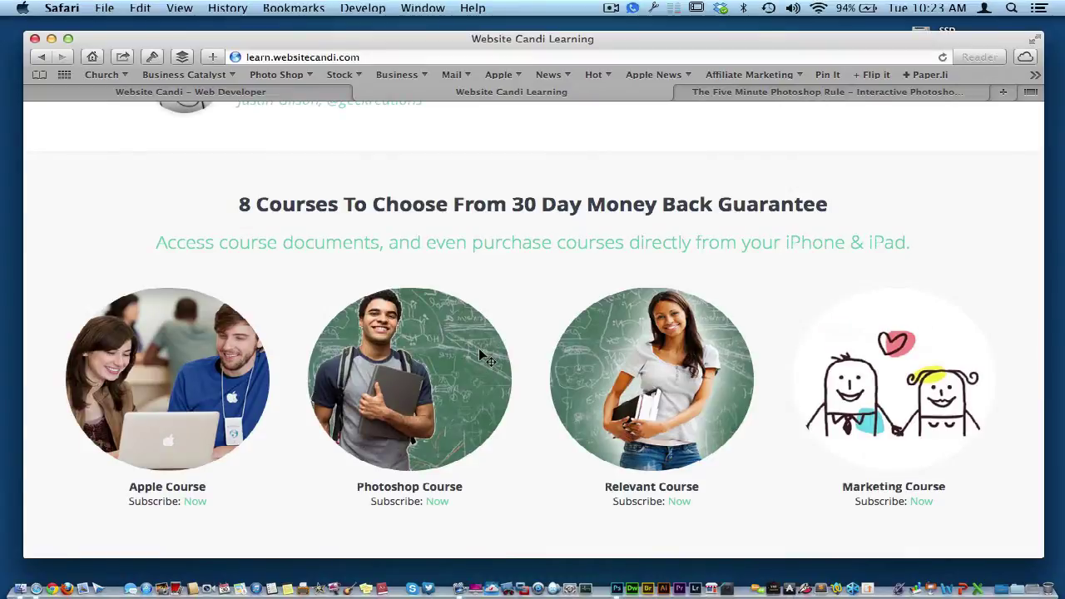
pyautogui.scroll(-3, 494, 399)
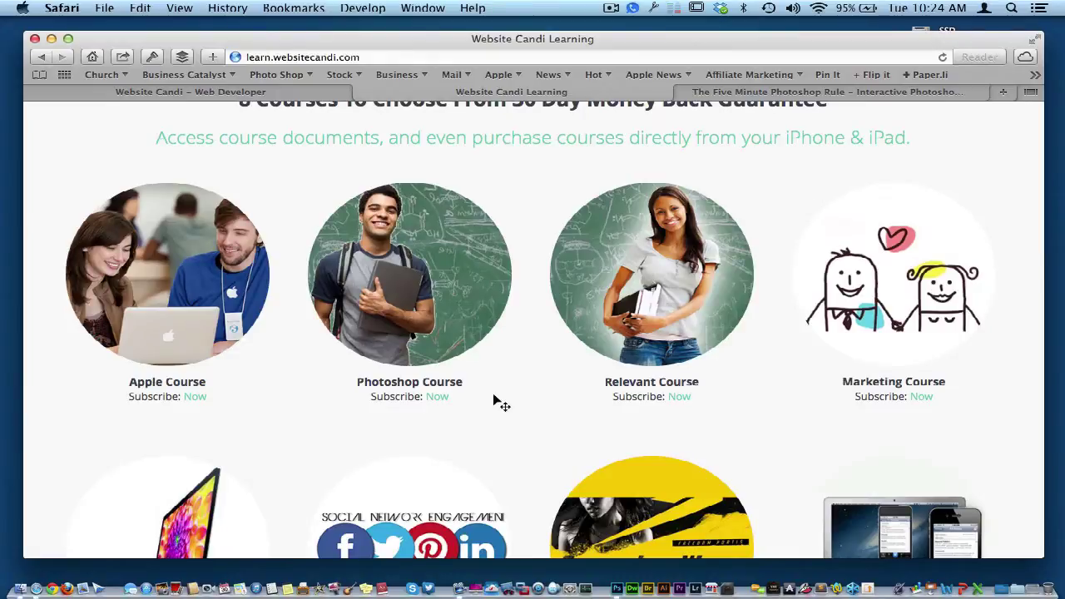
# Step: Return to Photoshop and nudge the thumb15.jpg window slightly down and right
pyautogui.hotkey('ctrl', 'Right')
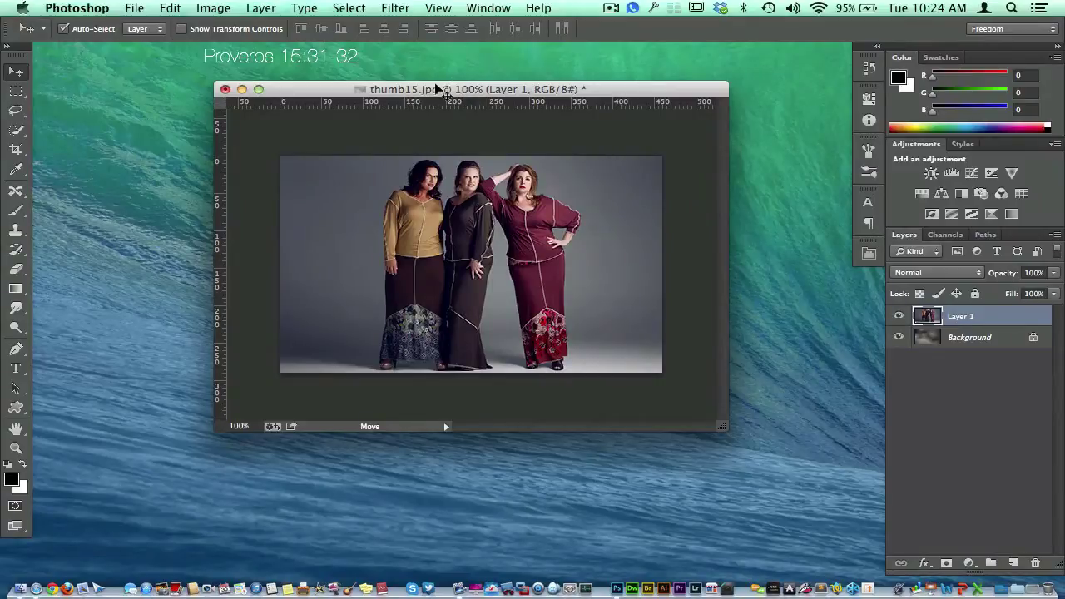
pyautogui.moveTo(436, 88); pyautogui.dragTo(458, 139)
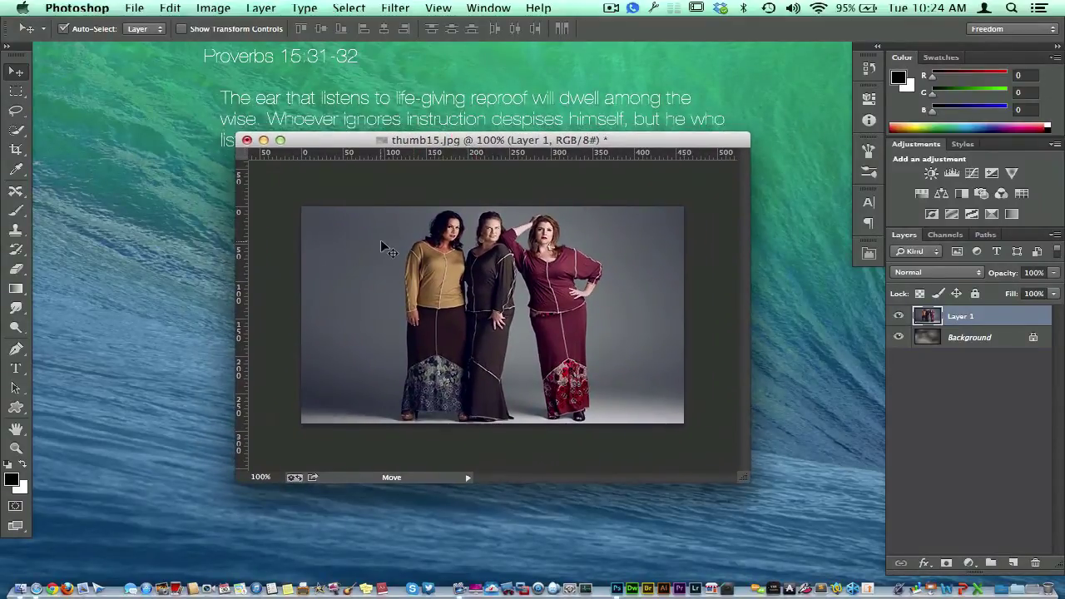